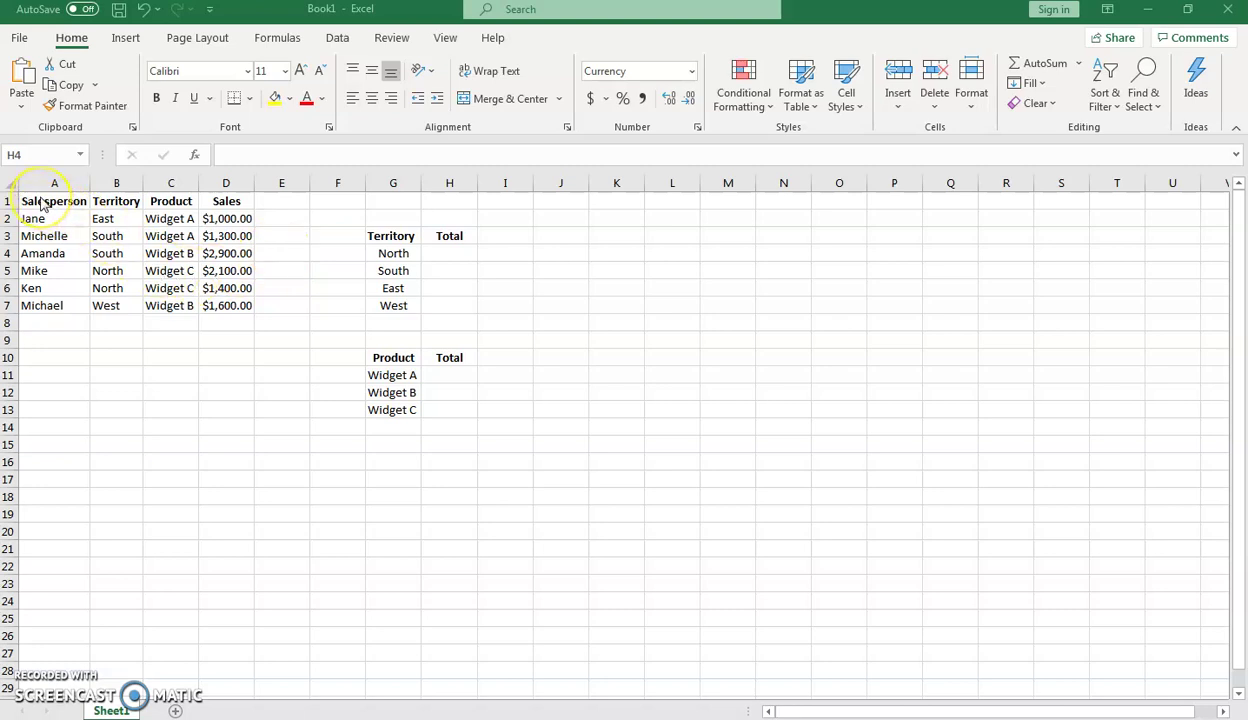
Step: Select the sales table range A1:D7, from the Salesperson header to the last sale
left_click_drag(50, 200, 240, 302)
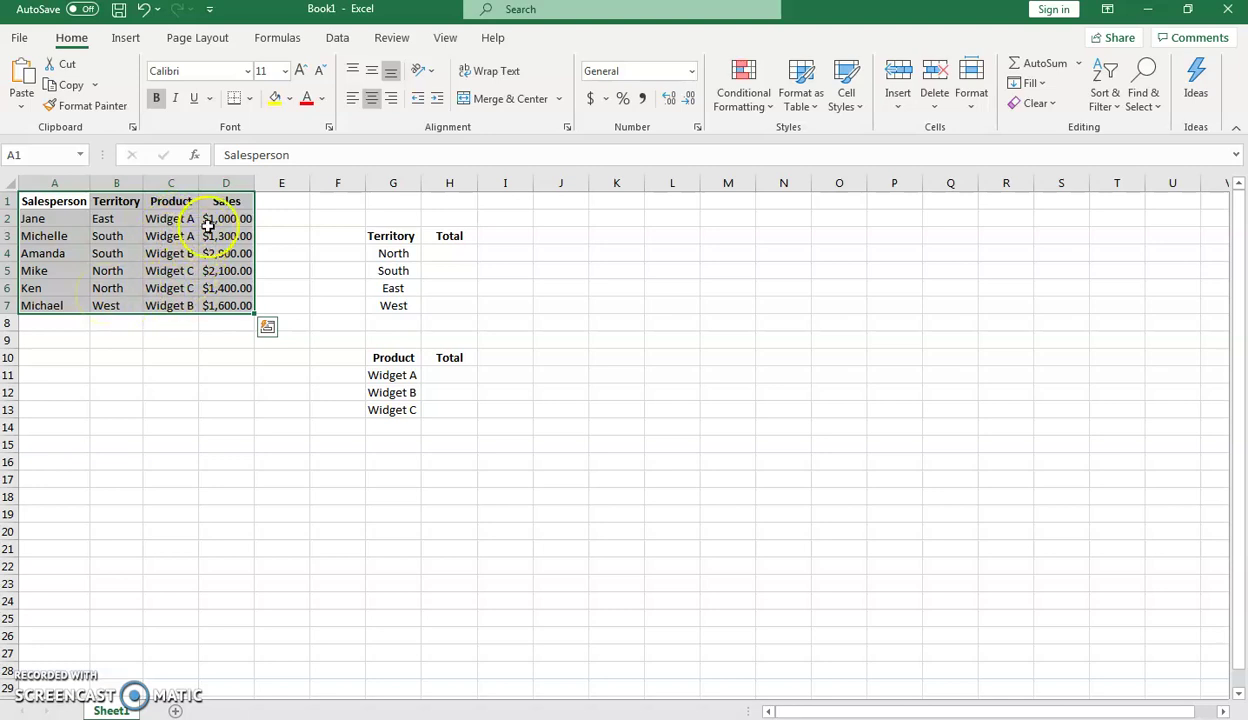
left_click(208, 352)
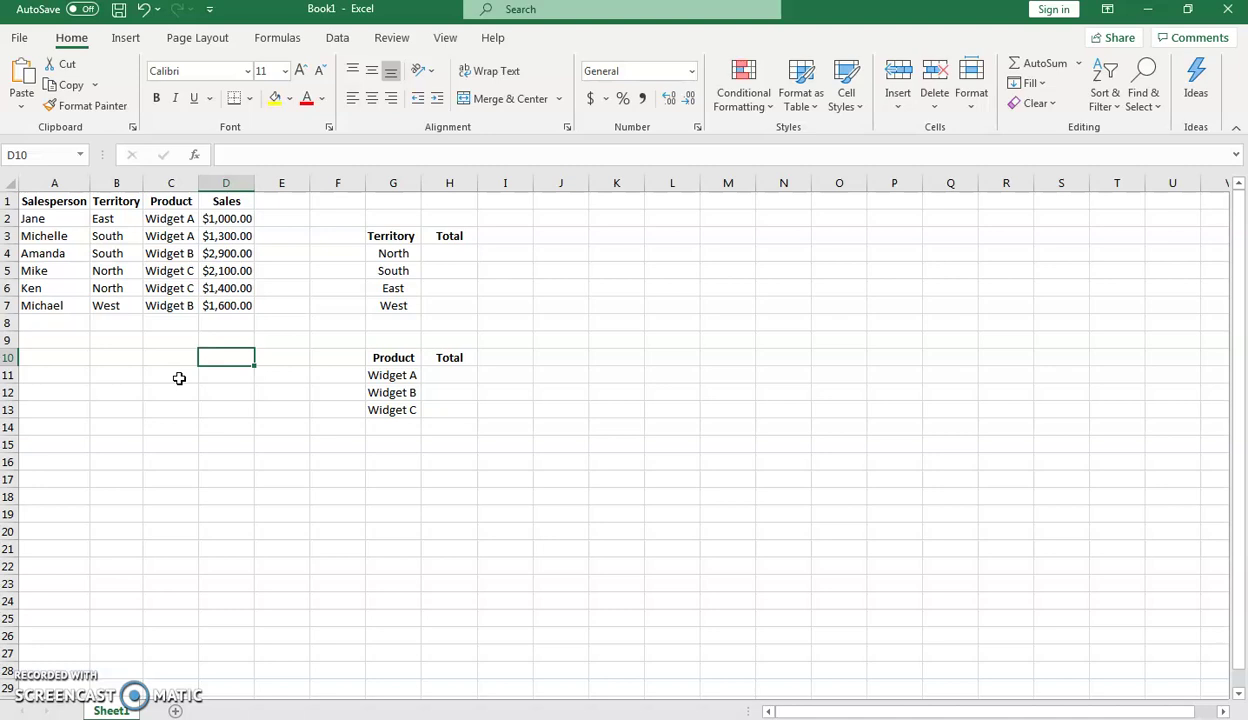
left_click(118, 241)
left_click_drag(118, 241, 117, 250)
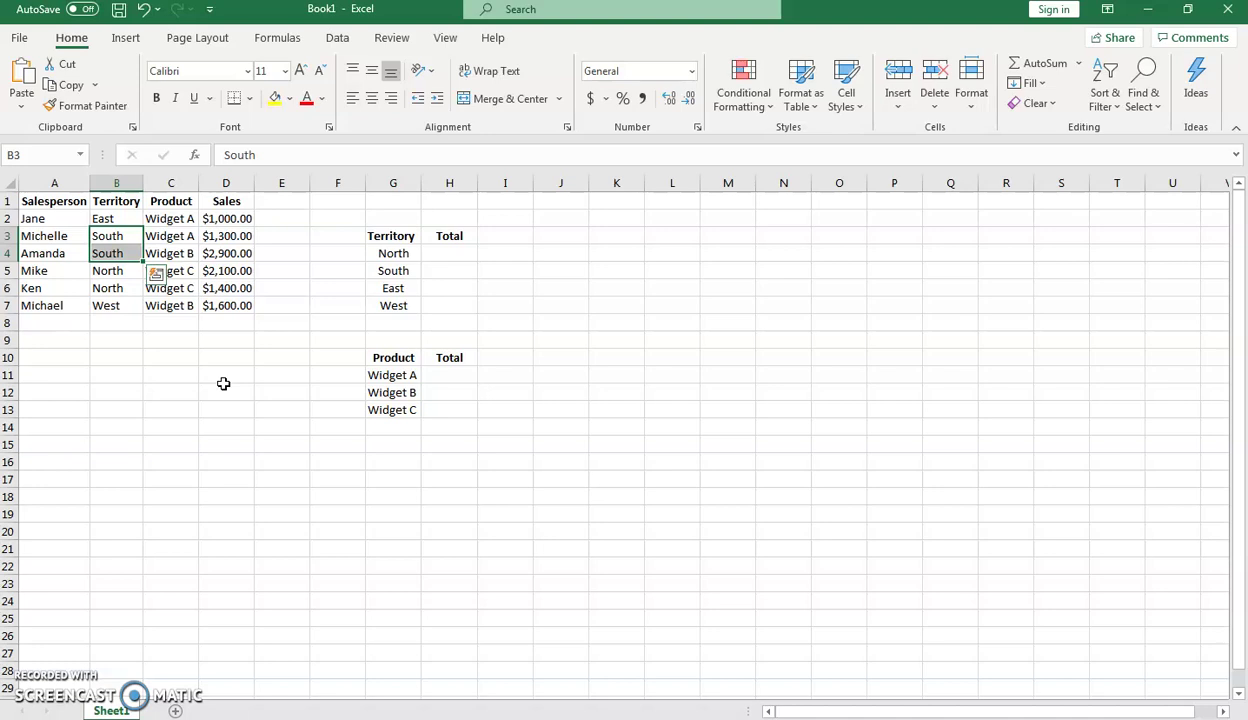
left_click(218, 363)
left_click(435, 253)
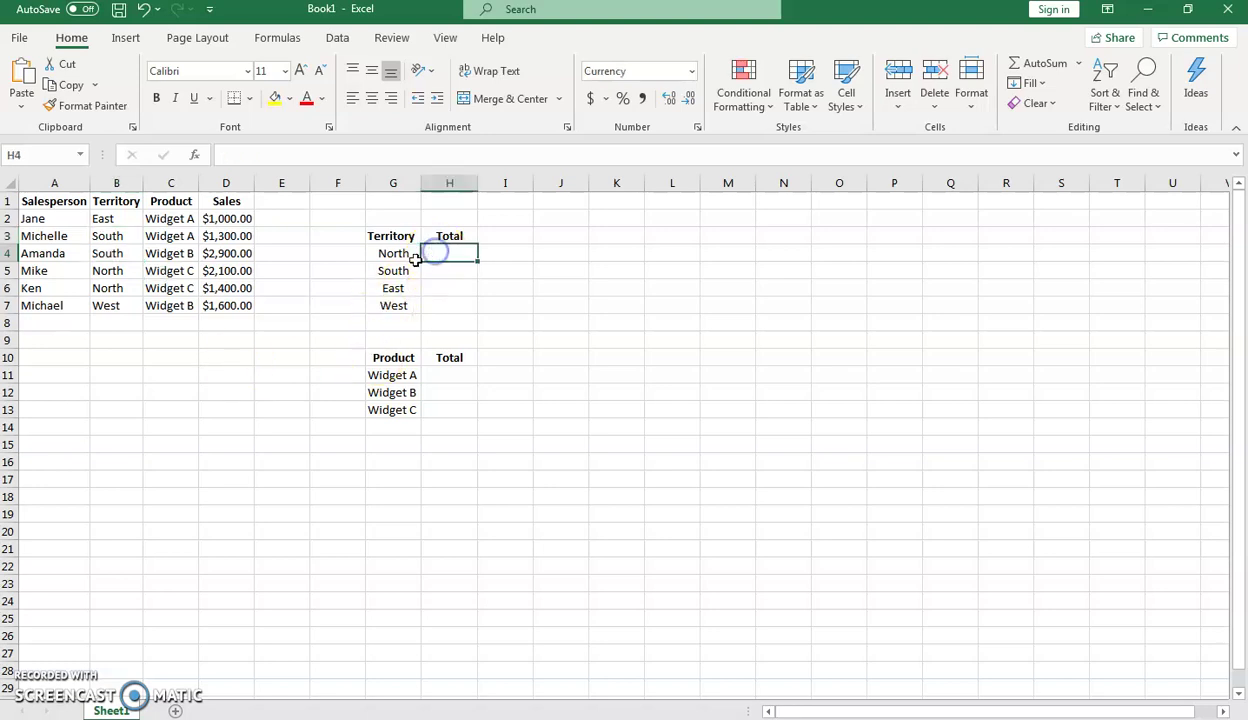
Step: Insert a SUMIF function into H4 by searching the function list for 'sumif'
left_click(194, 160)
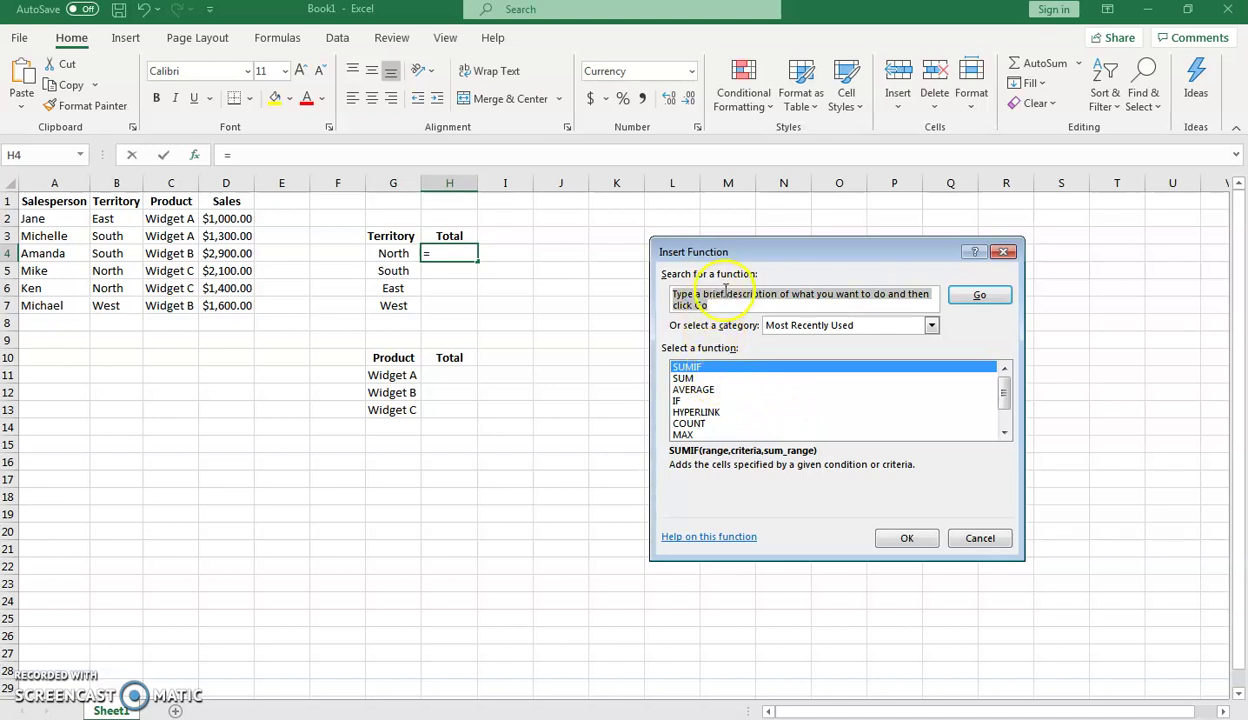
type("sumif")
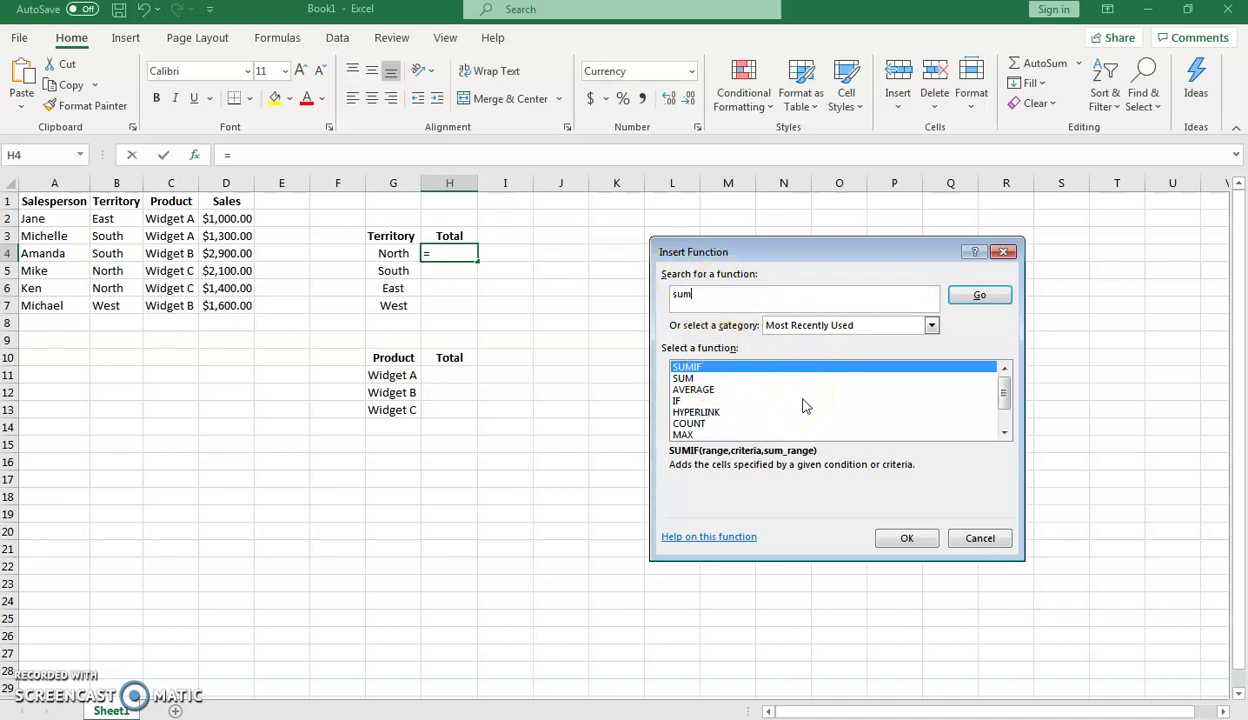
left_click(1009, 299)
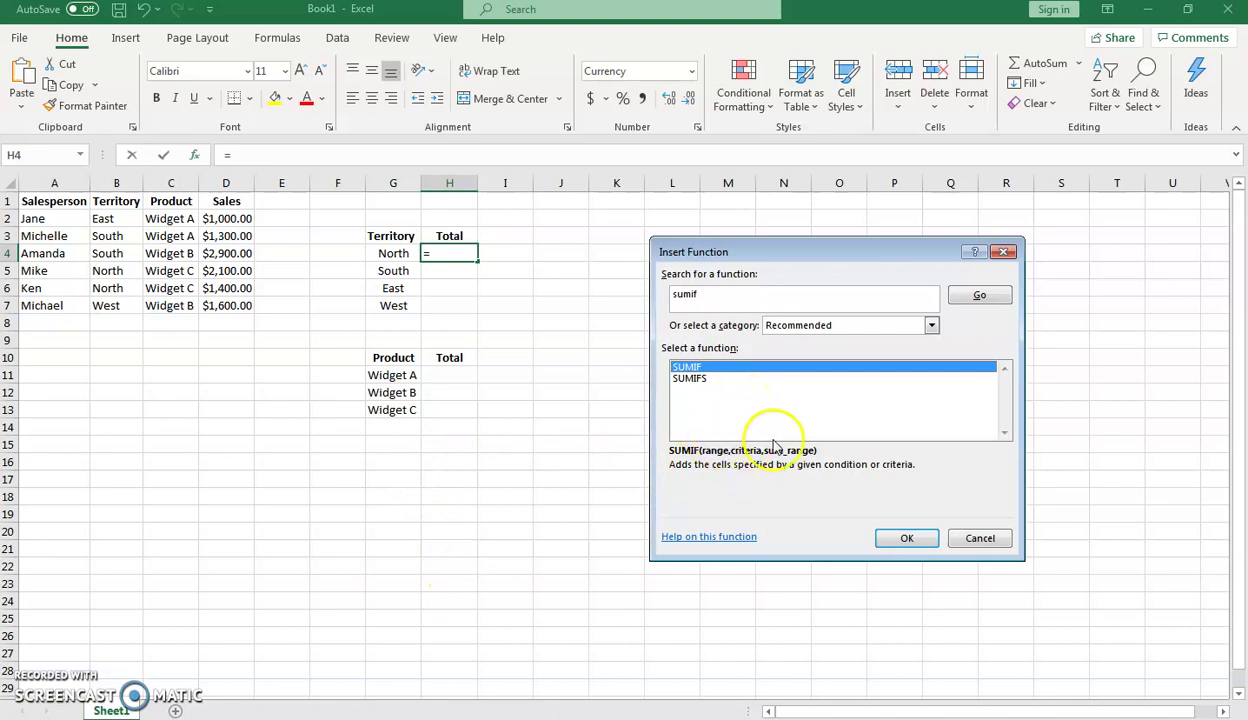
left_click(910, 538)
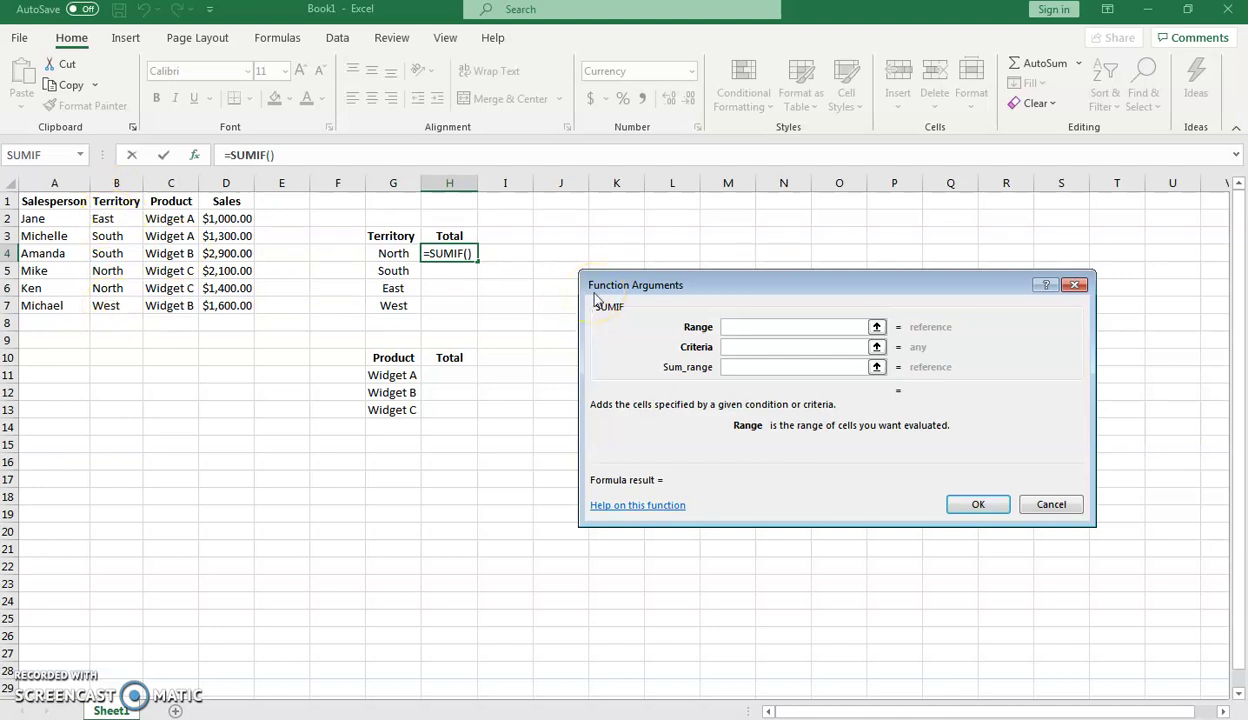
Step: Fill SUMIF with Range B2:B7, Criteria "North" and Sum_range D2:D7, previewing $3,500.00
type("b2:")
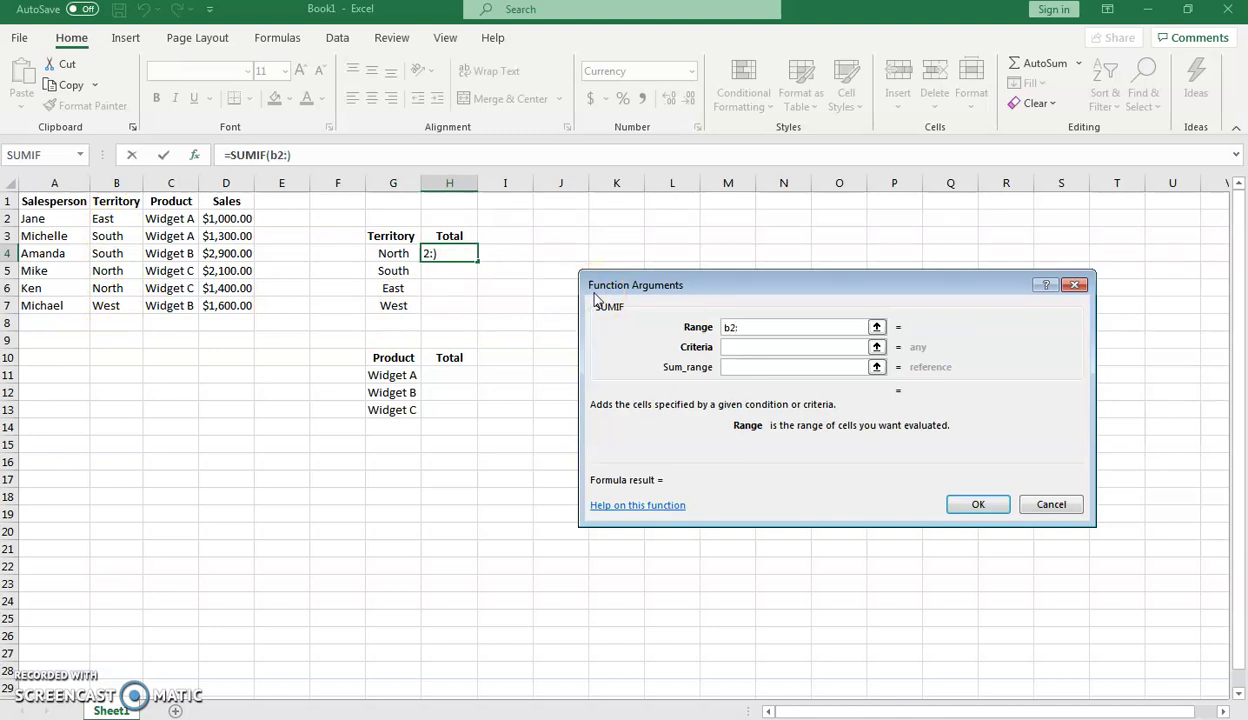
type("b7")
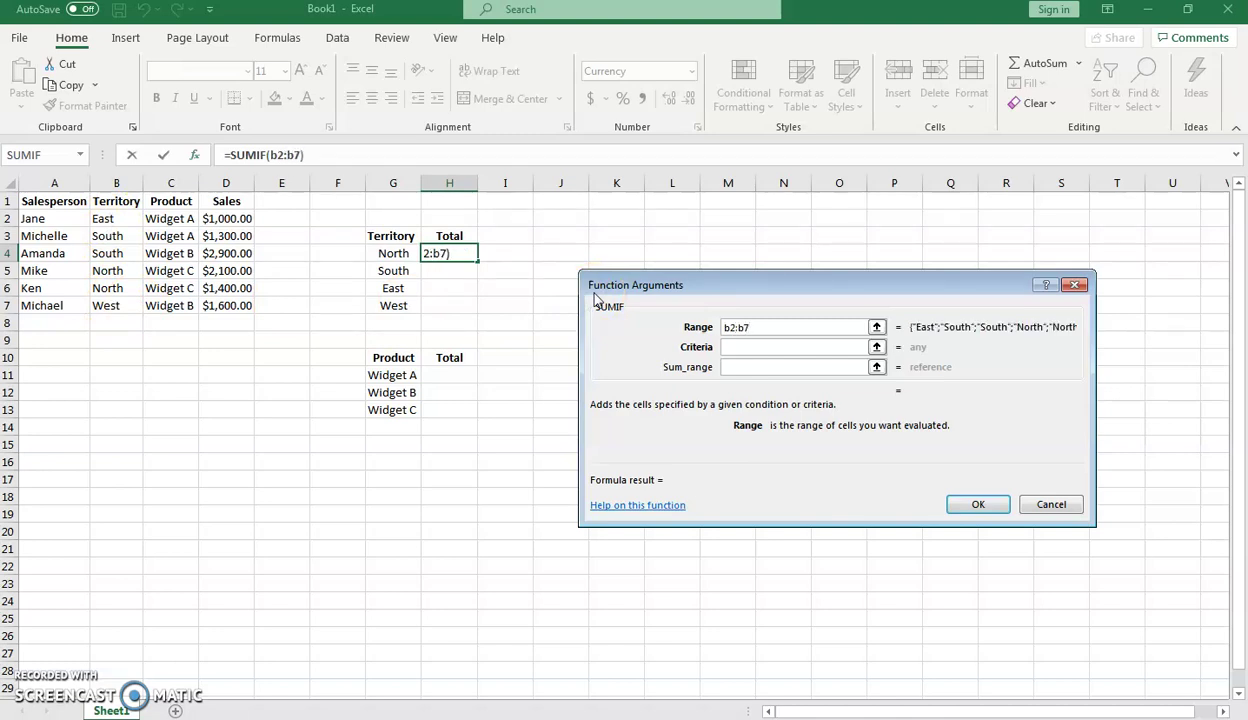
key("BackSpace")
key("BackSpace")
key("BackSpace")
key("BackSpace")
key("BackSpace")
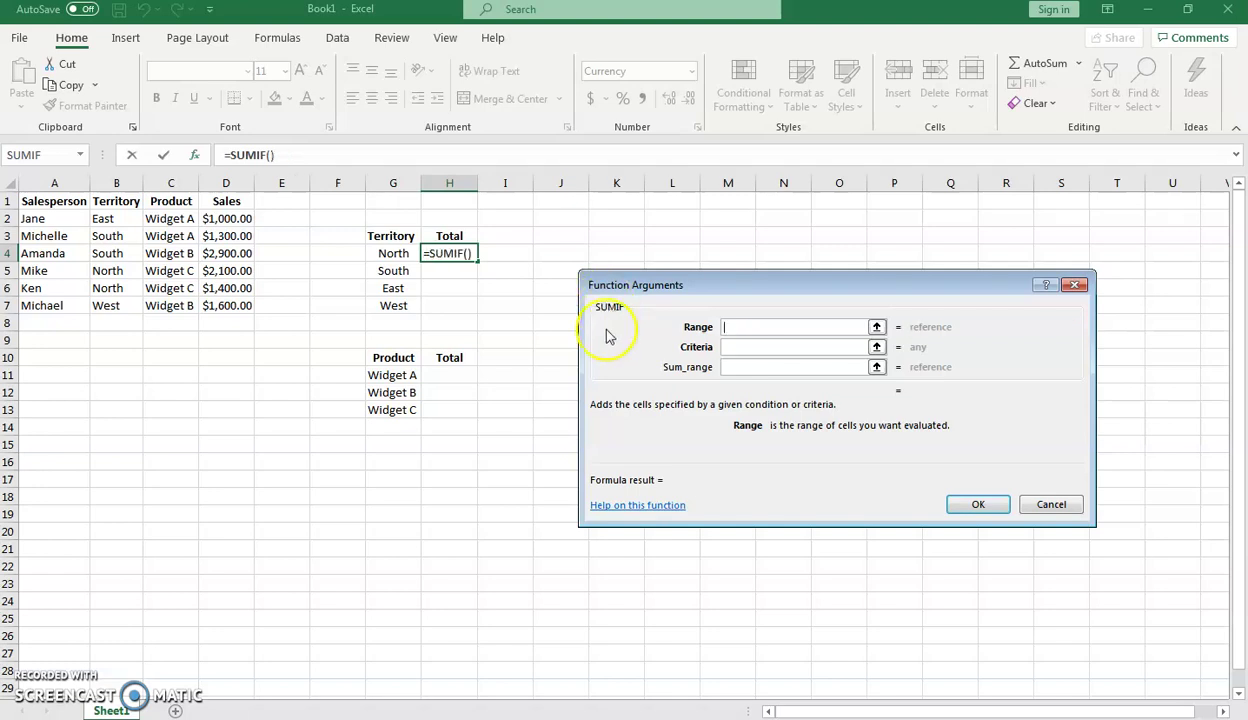
left_click_drag(118, 222, 112, 297)
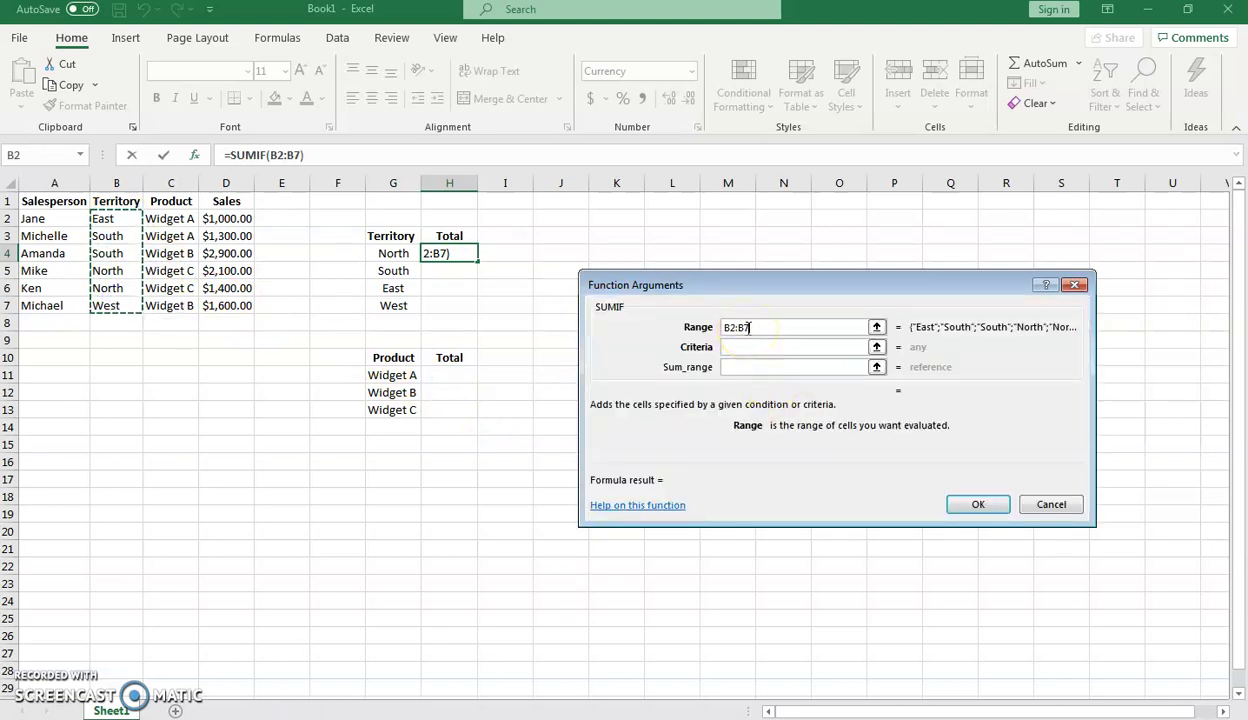
left_click(747, 346)
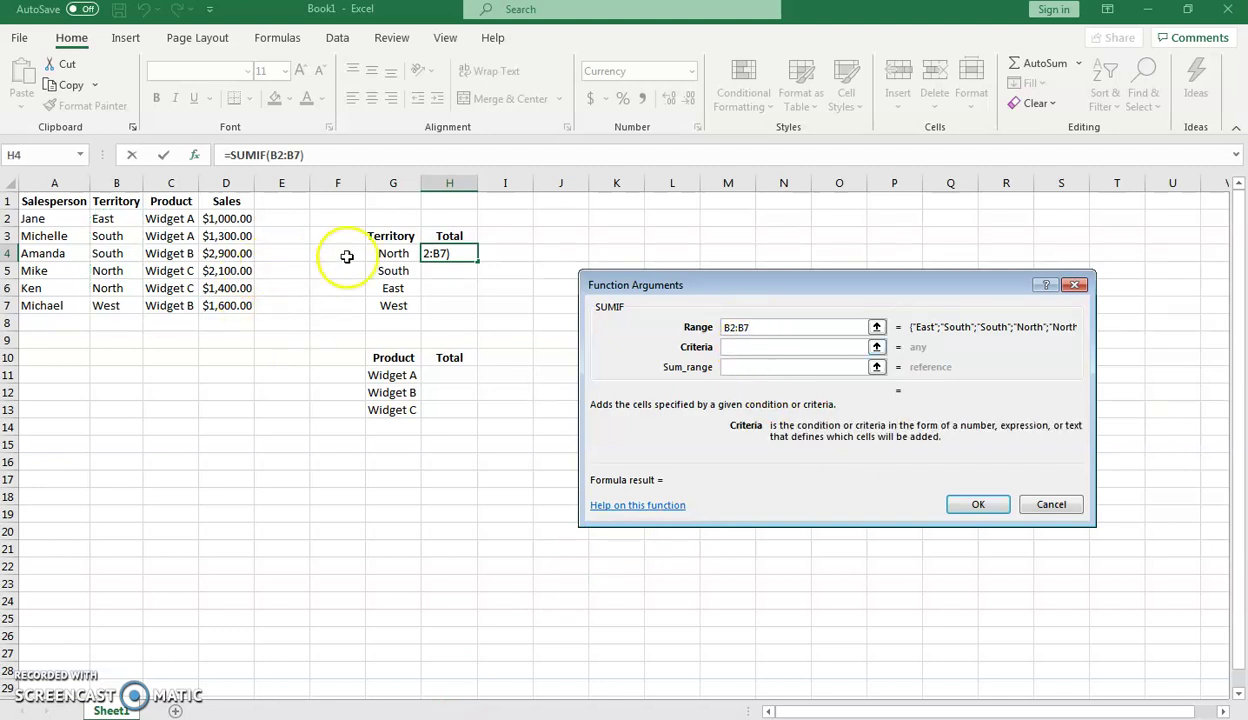
type("North")
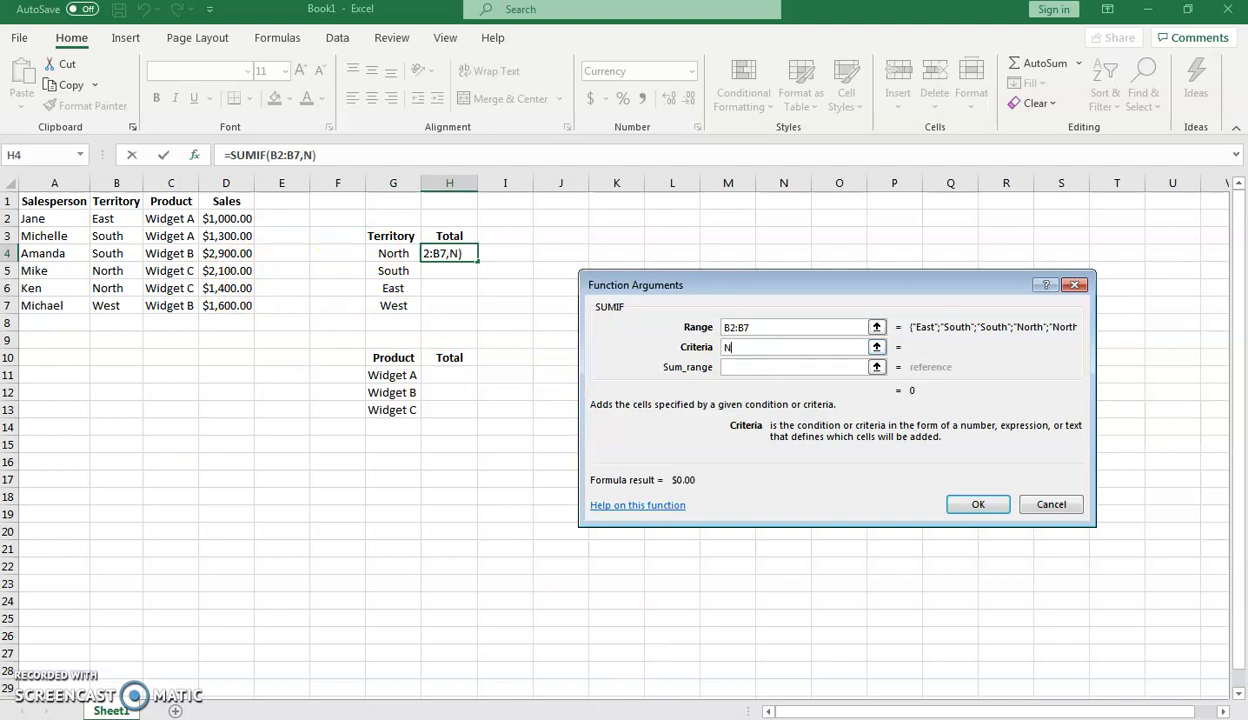
left_click(795, 367)
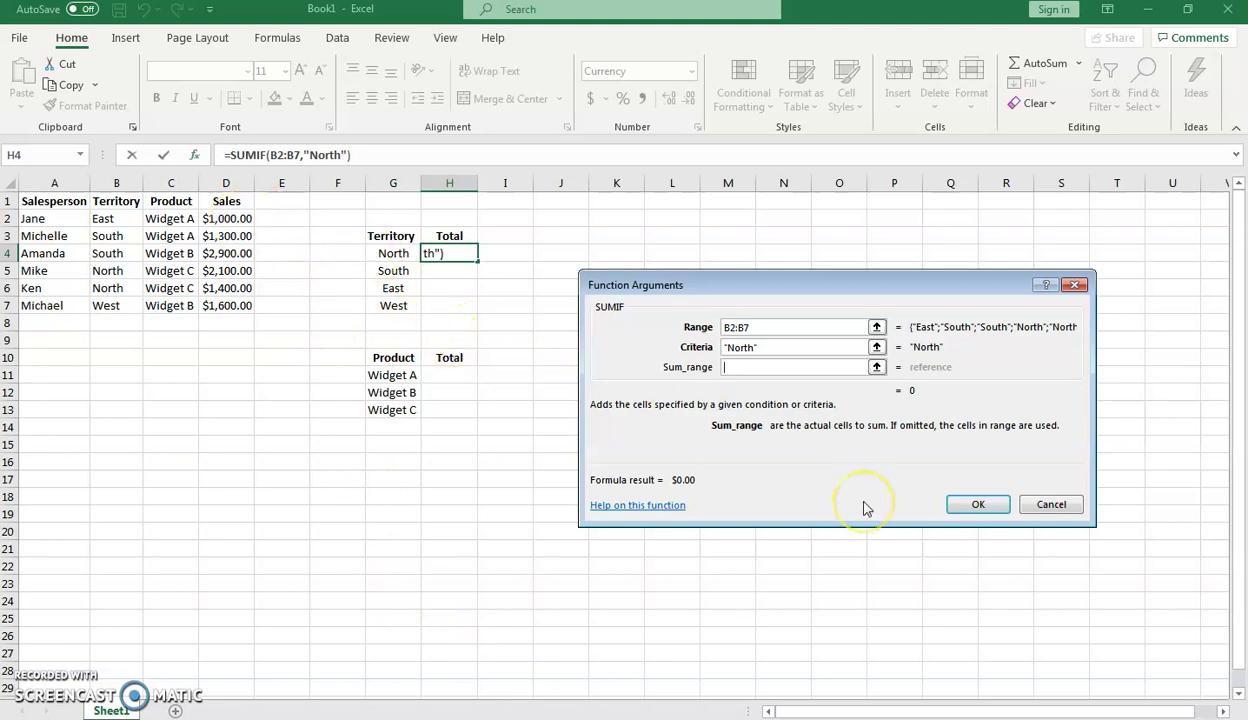
type("d2:")
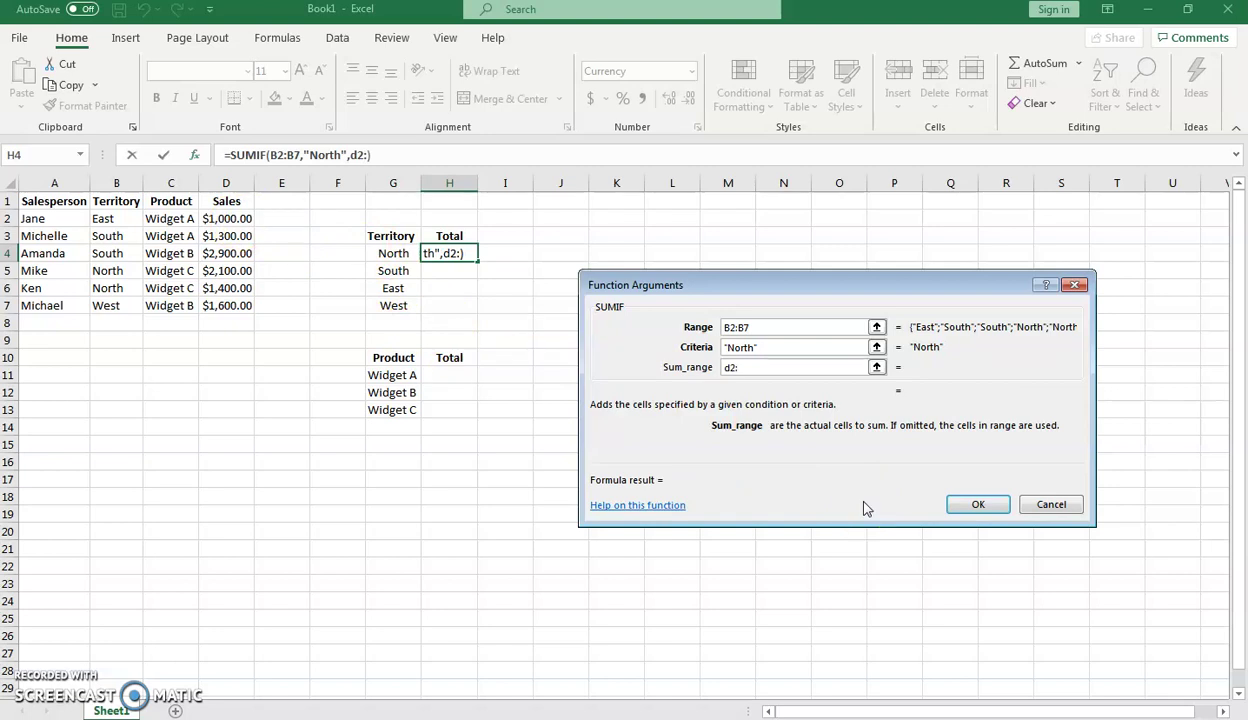
type("d7")
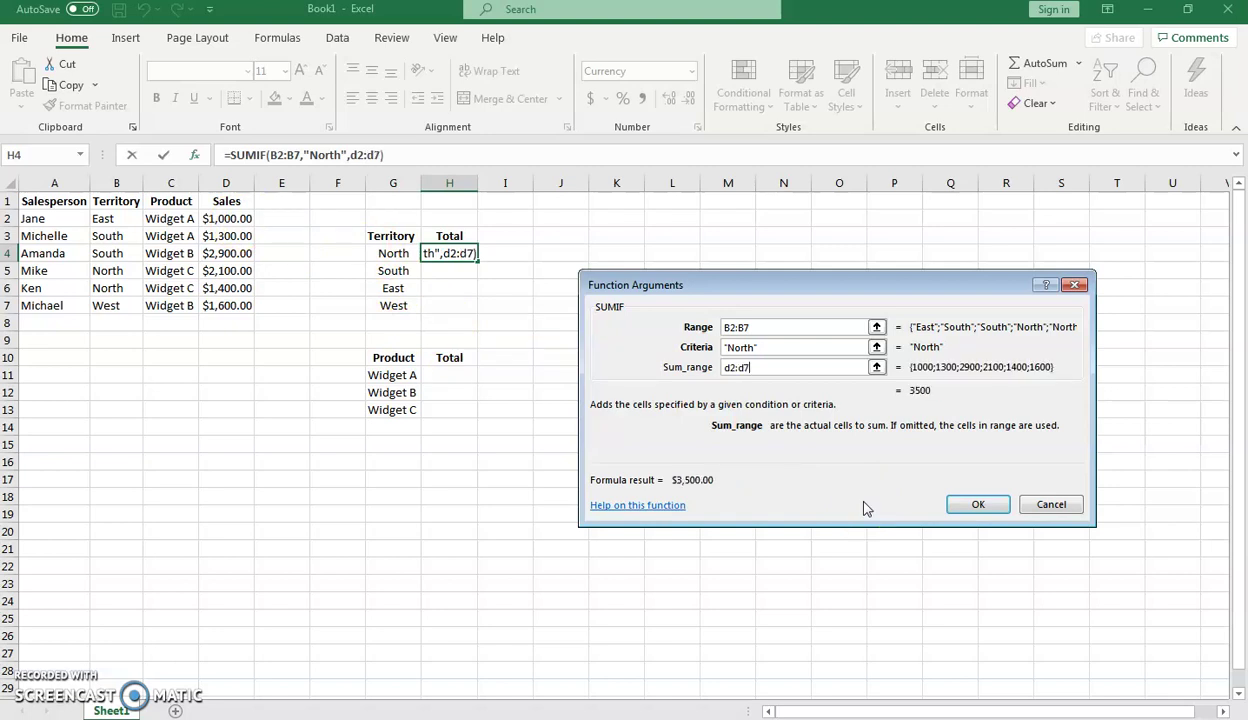
key("BackSpace")
key("BackSpace")
key("BackSpace")
key("BackSpace")
key("BackSpace")
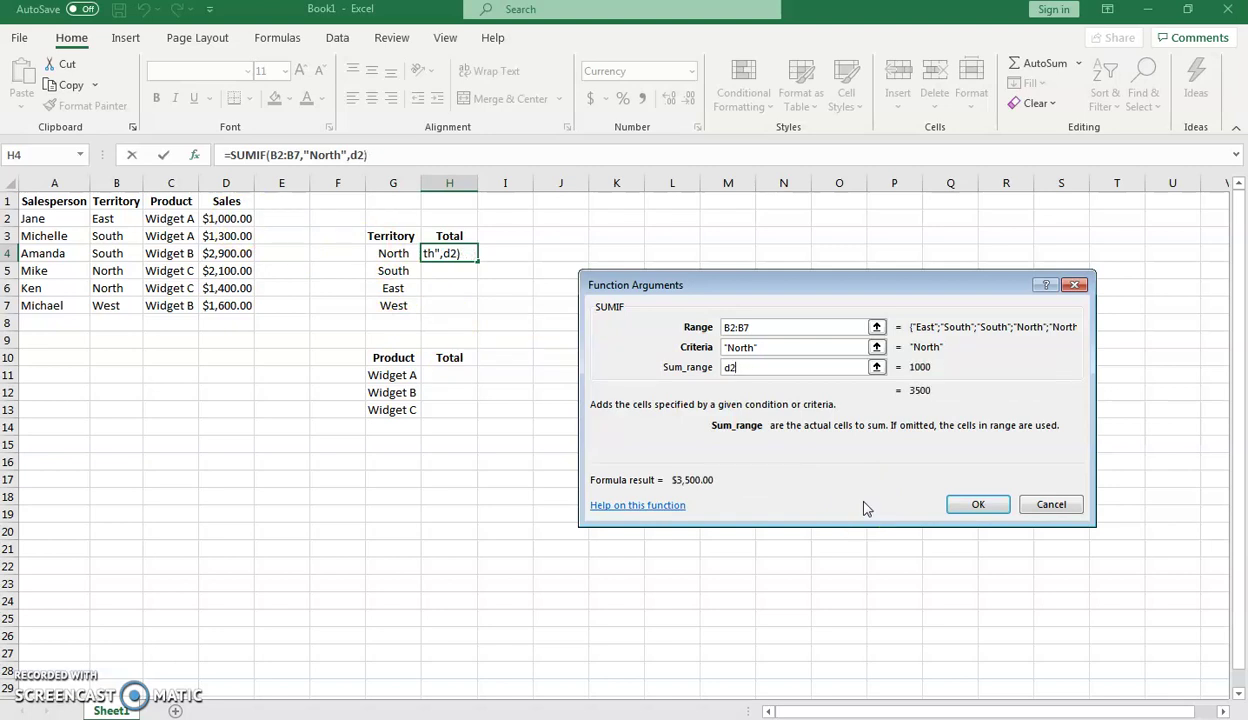
left_click_drag(229, 221, 231, 306)
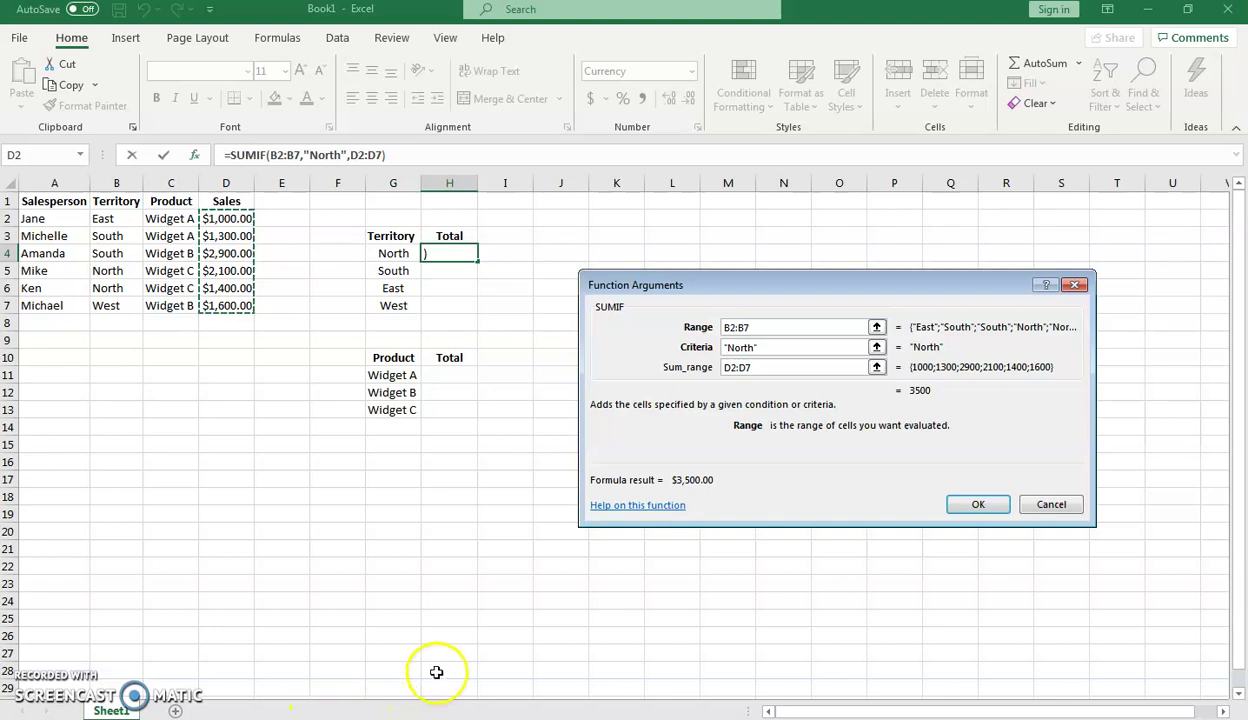
Step: Confirm the North SUMIF so H4 shows $3,500.00, then select H11
left_click(980, 507)
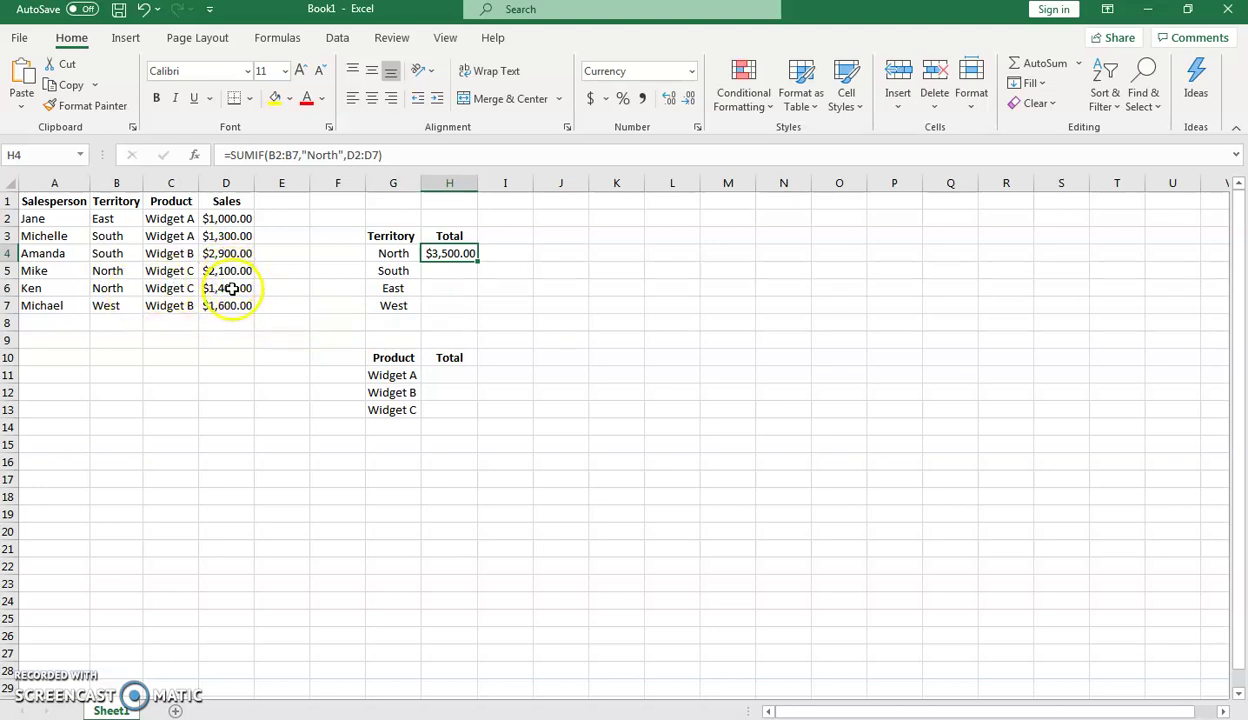
left_click(446, 374)
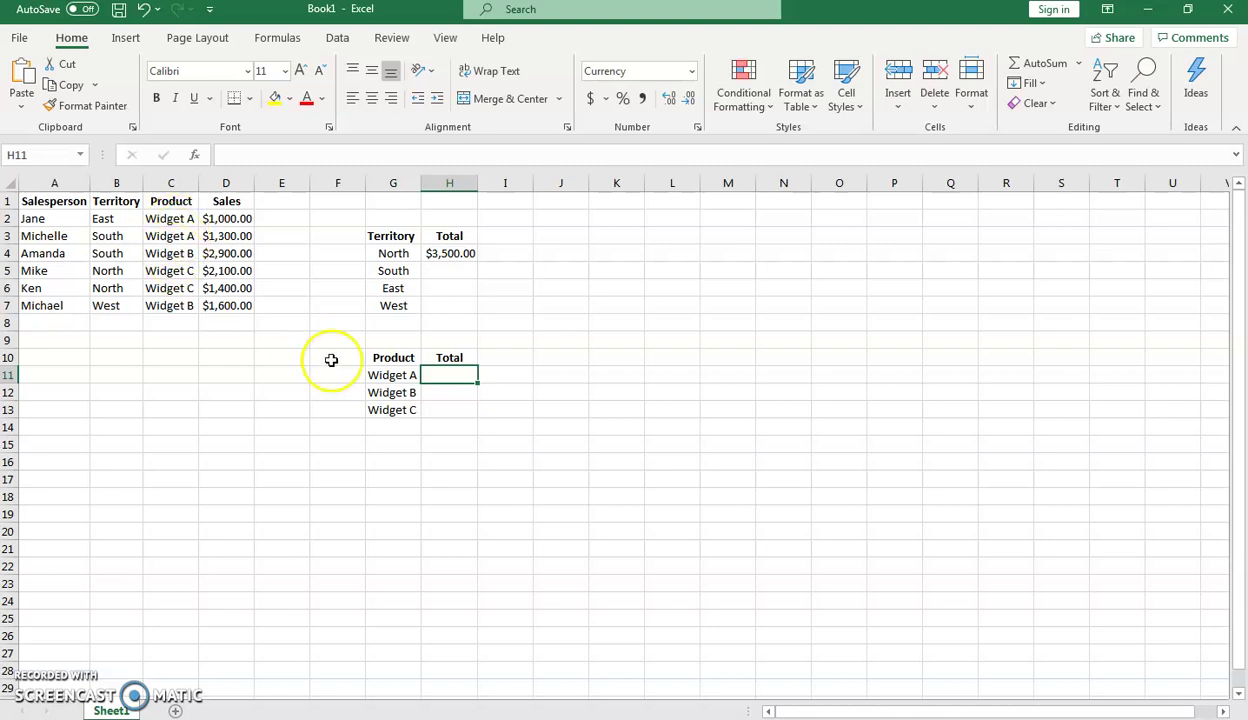
Step: Enter =SUMIF(C2:C7,"Widget A",D2:D7) in H11, giving $2,300.00
left_click(194, 154)
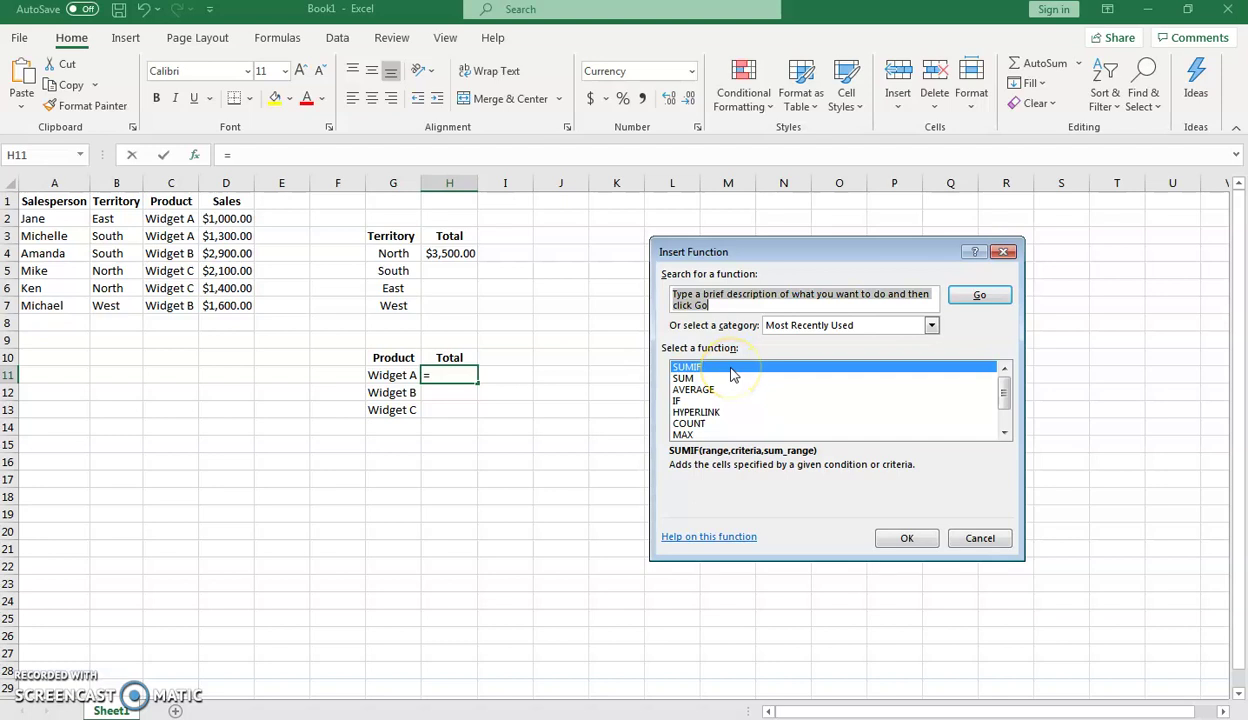
left_click(906, 537)
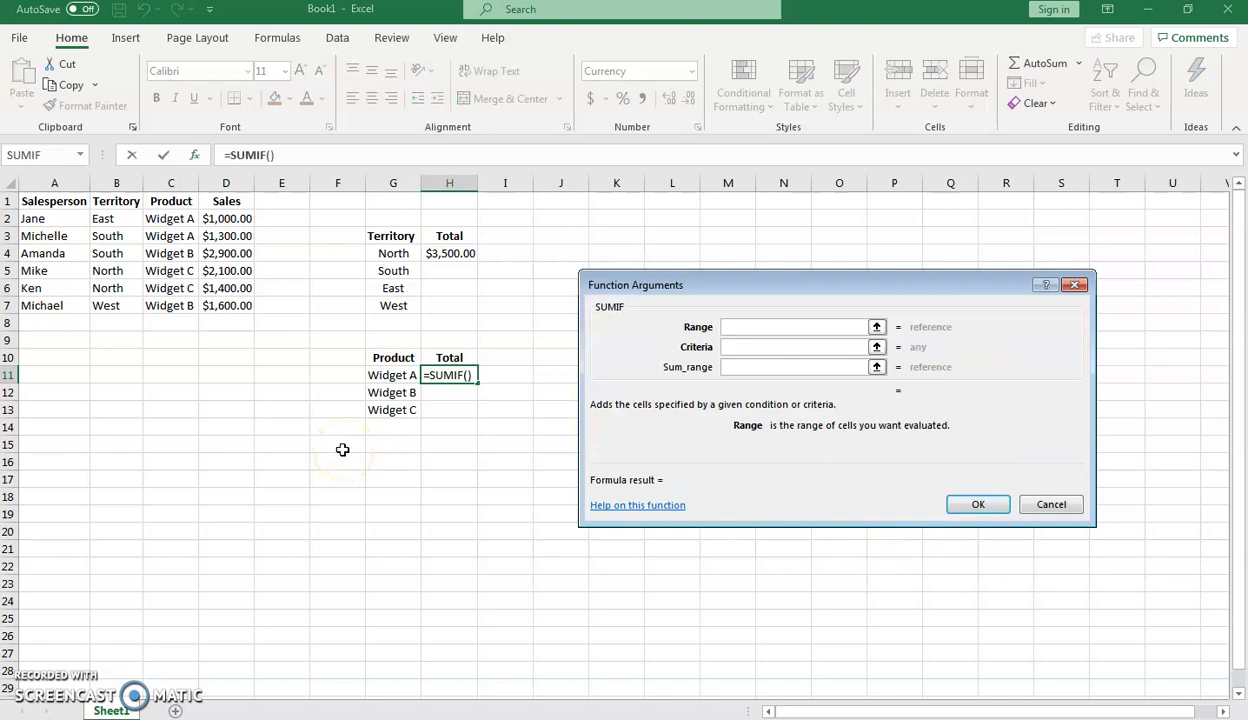
left_click(169, 222)
left_click_drag(169, 222, 172, 298)
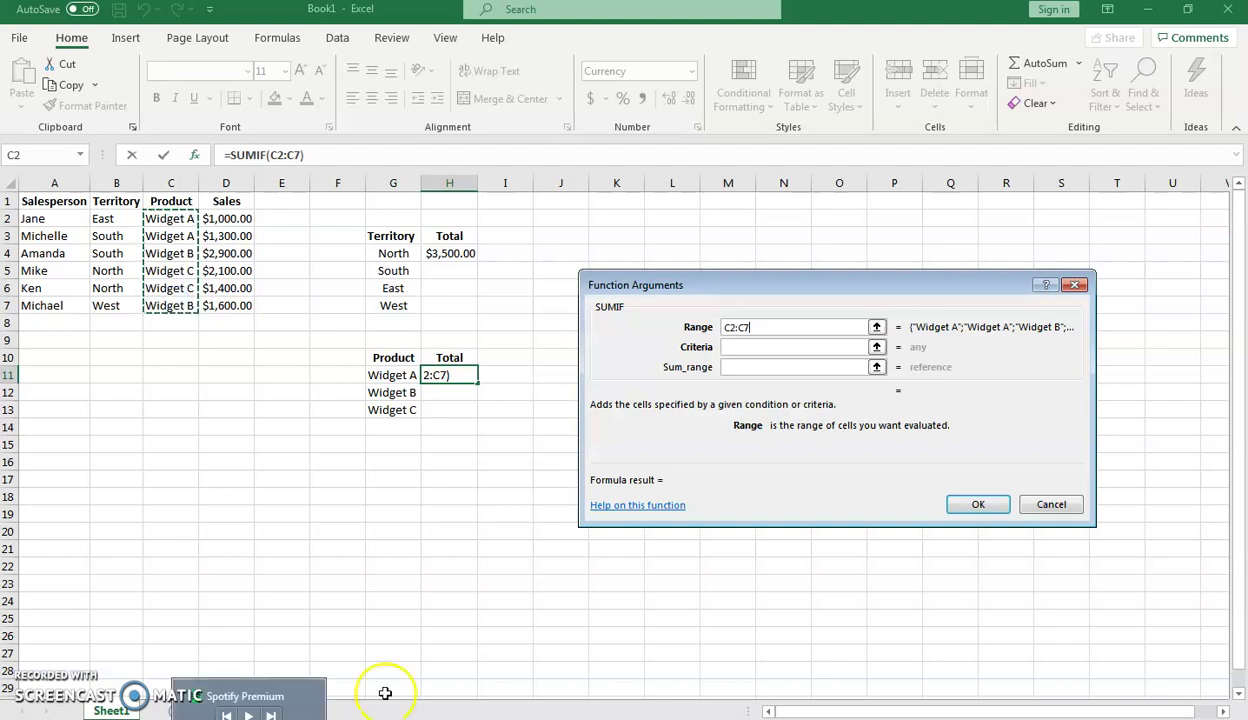
left_click(780, 350)
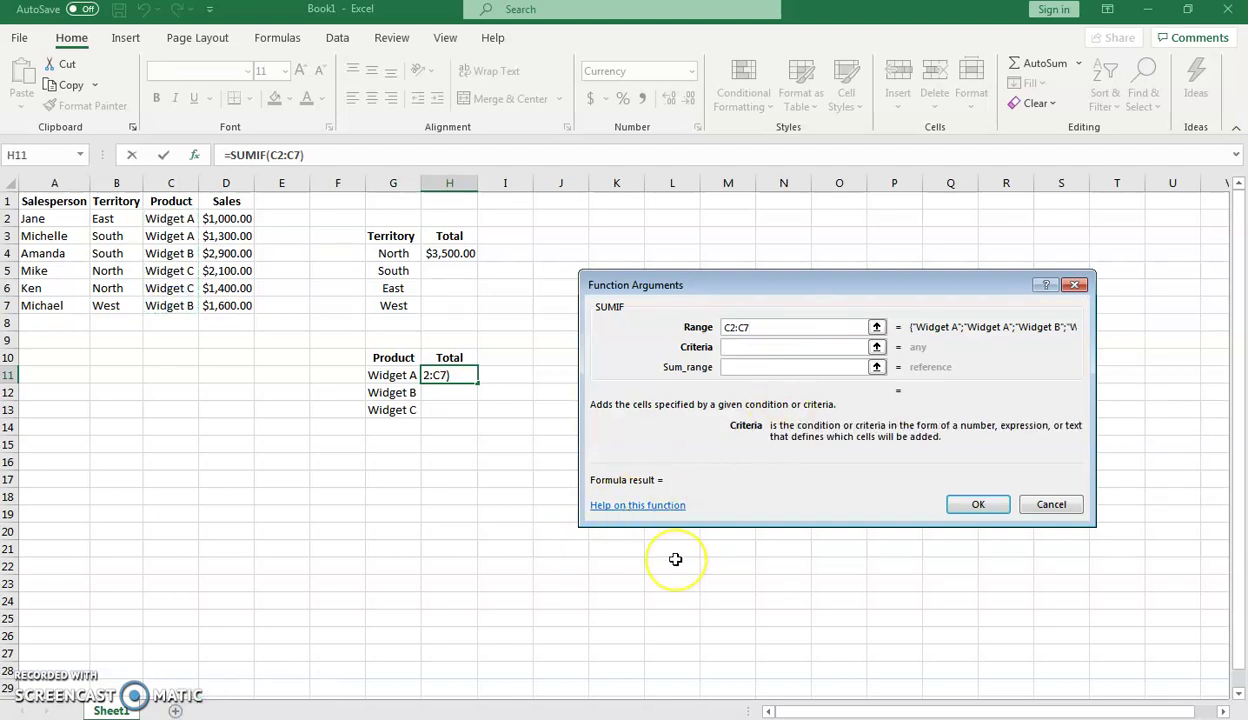
type("Widget A")
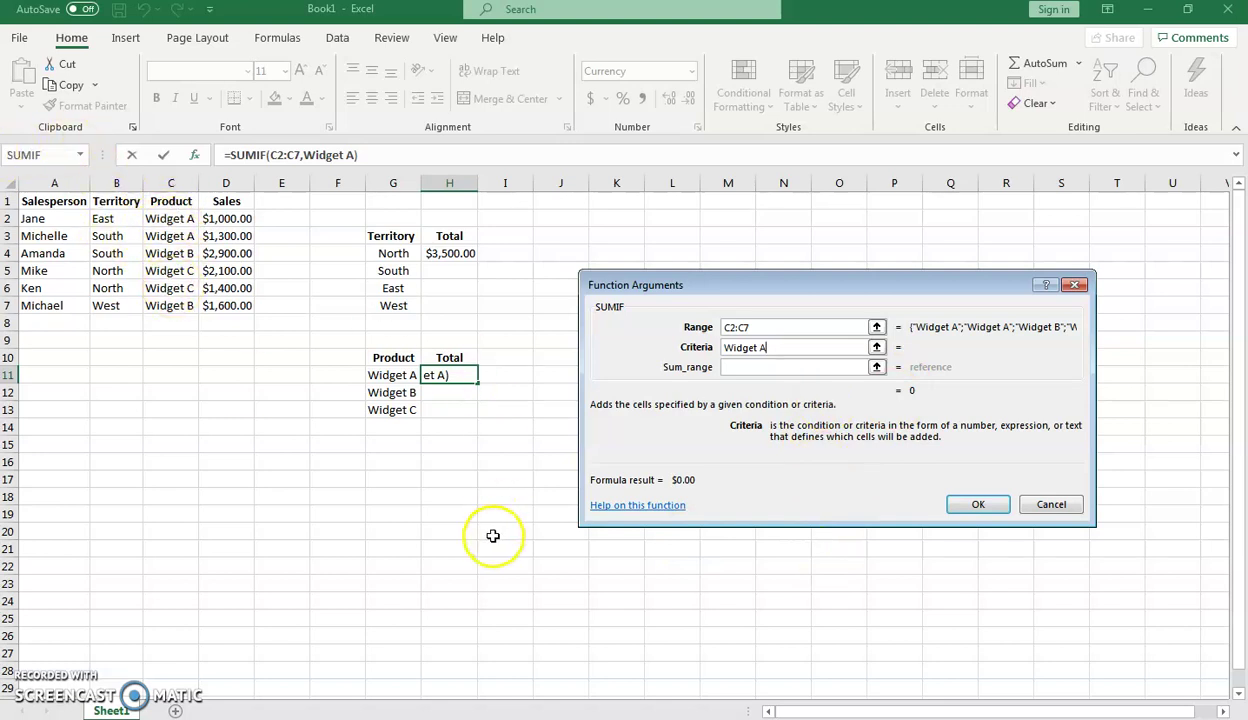
key("Tab")
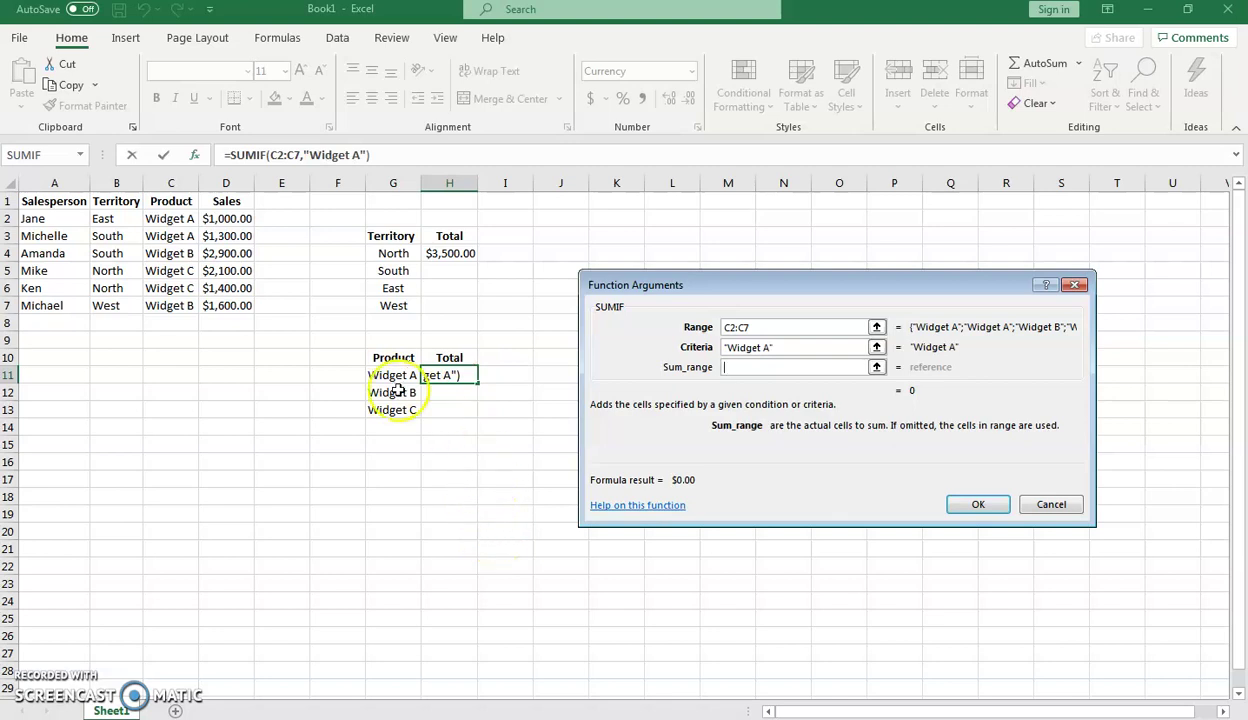
left_click_drag(228, 218, 228, 305)
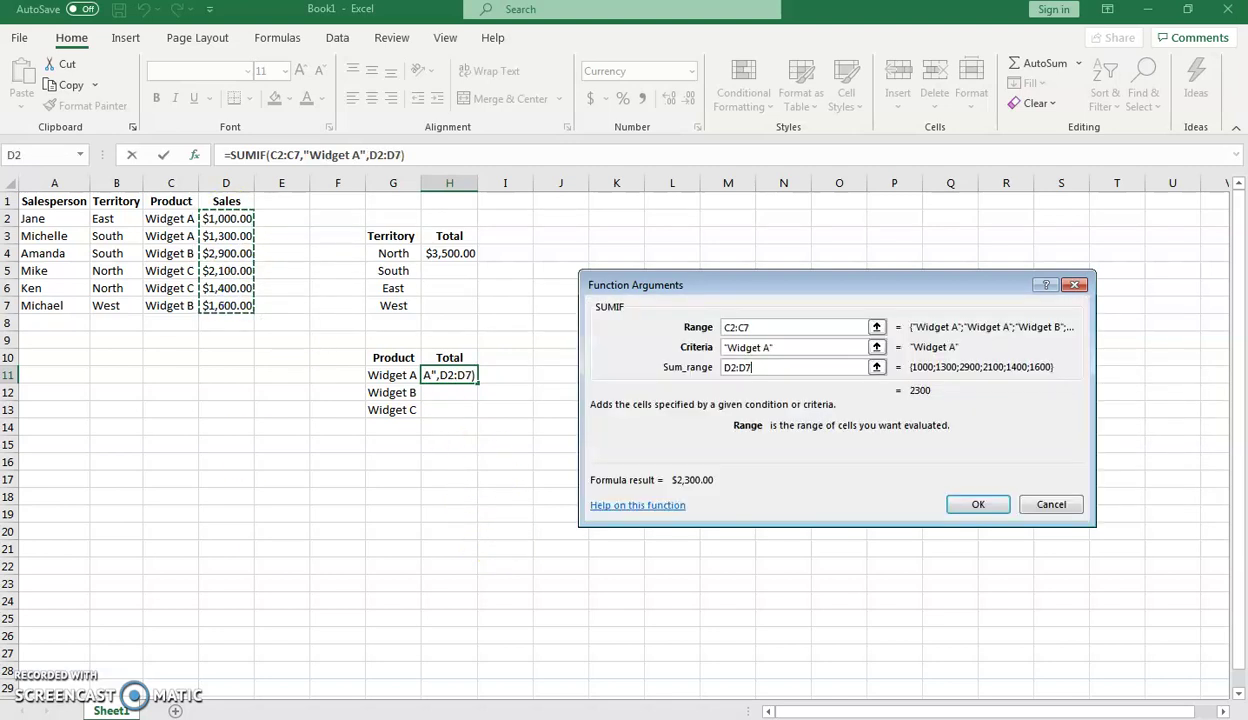
left_click(969, 504)
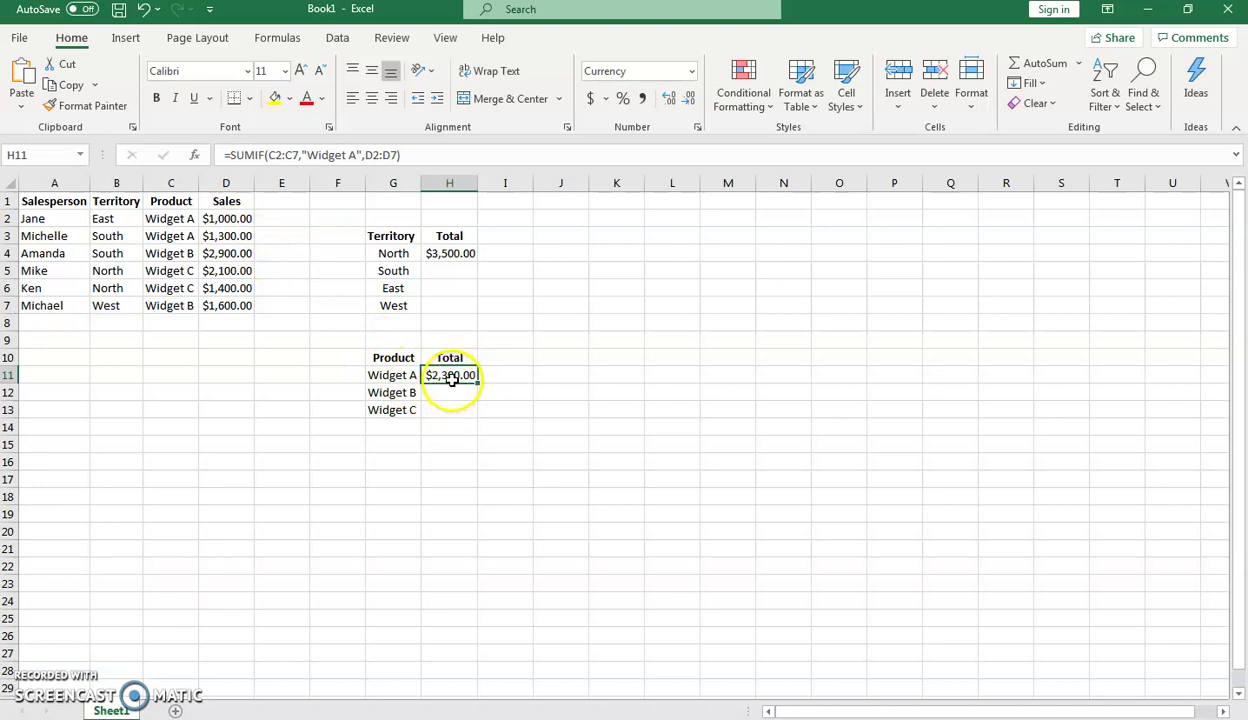
left_click(451, 377)
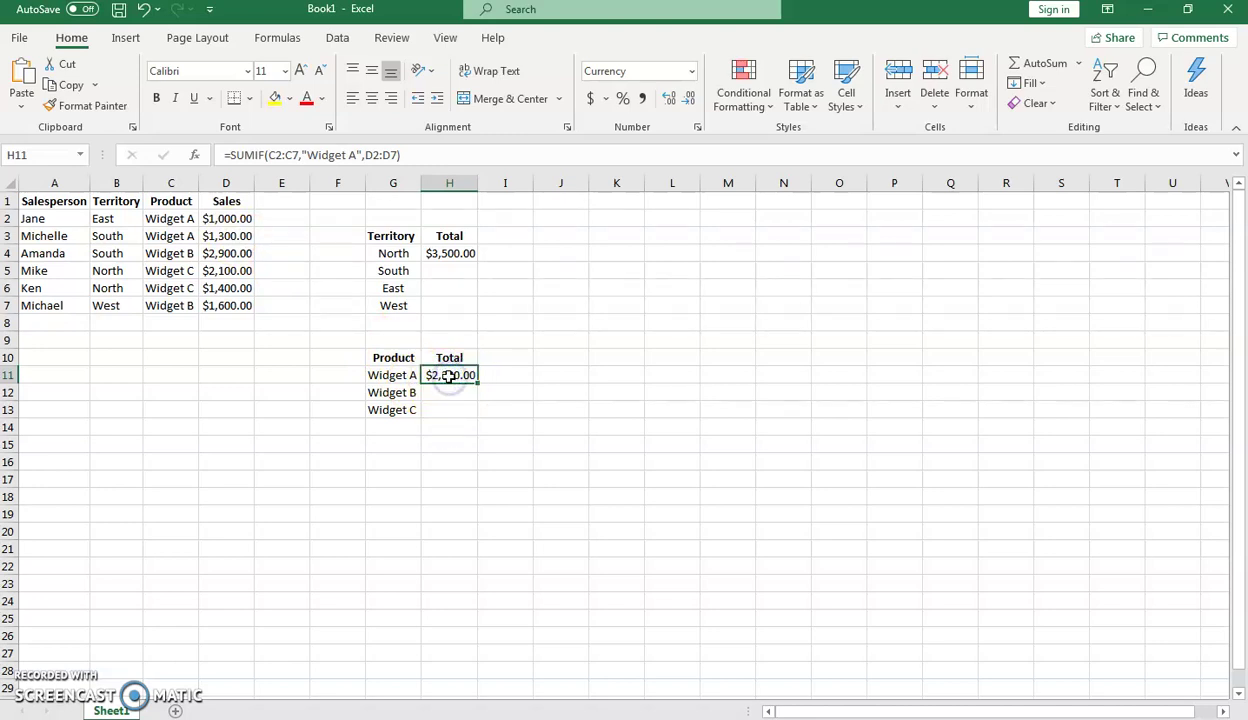
Step: Change the H11 criterion to "WidgetA" so it returns $0.00, then highlight WidgetA in the formula
left_click(195, 160)
left_click(790, 347)
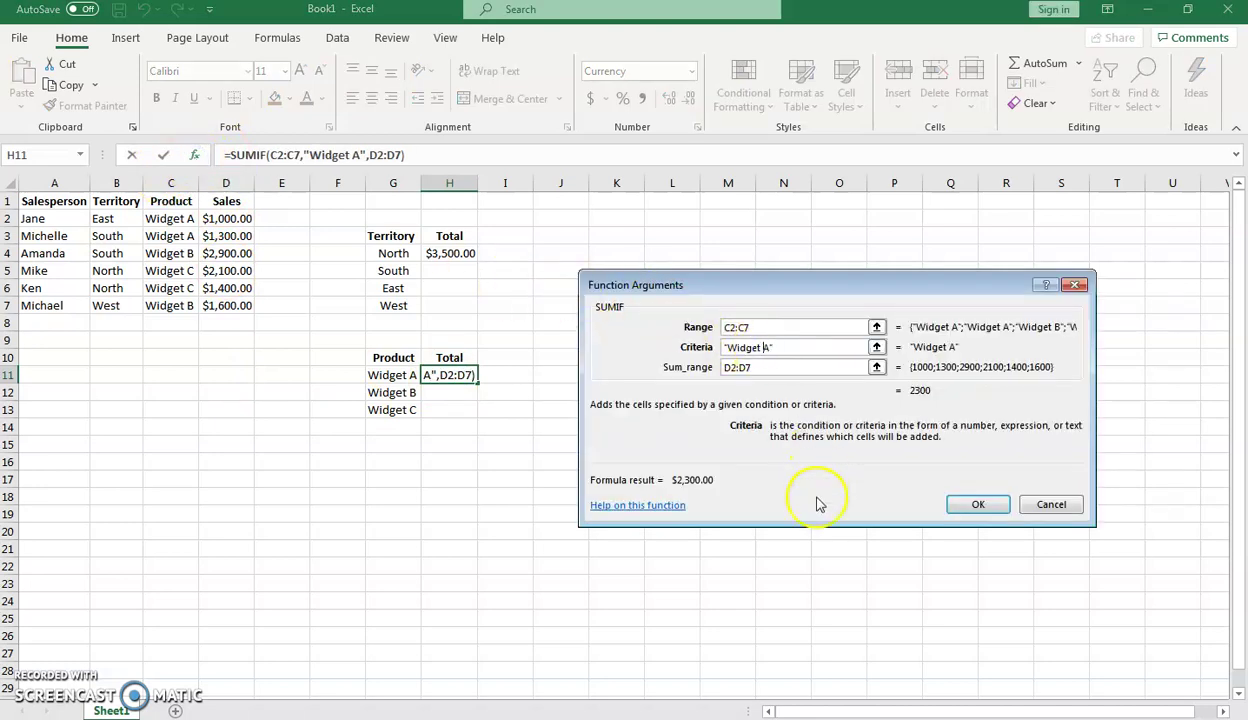
key("BackSpace")
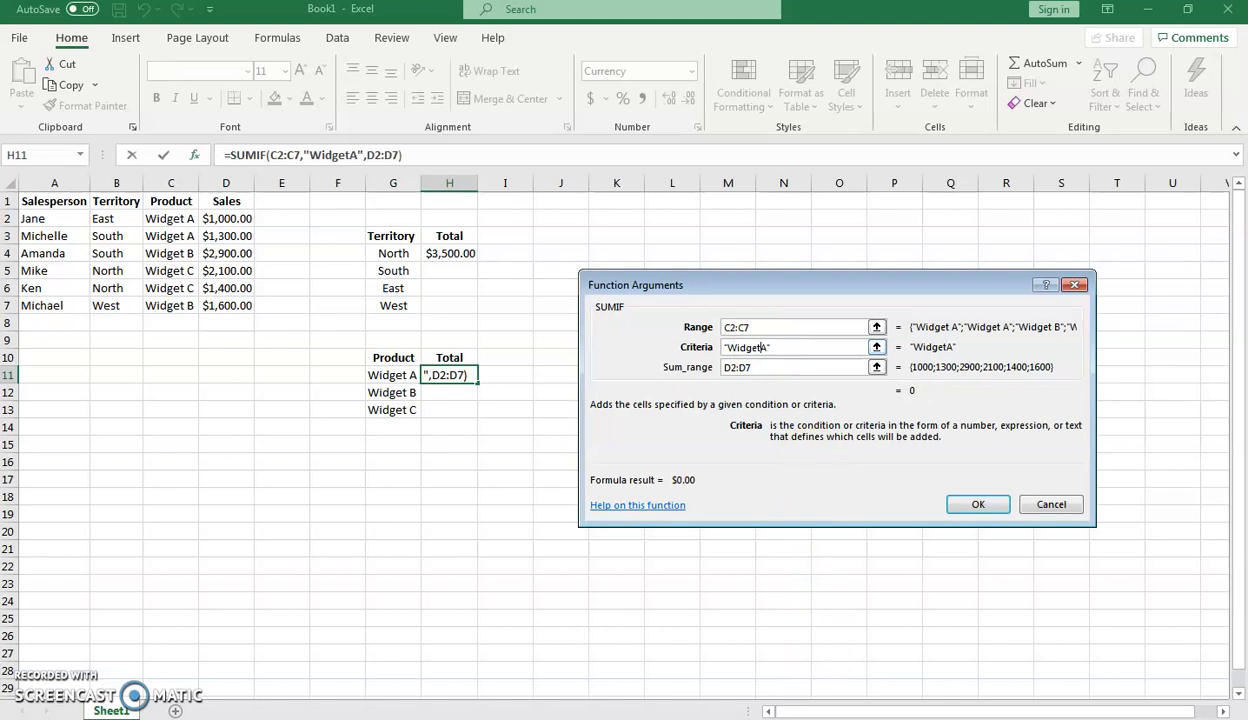
left_click(976, 504)
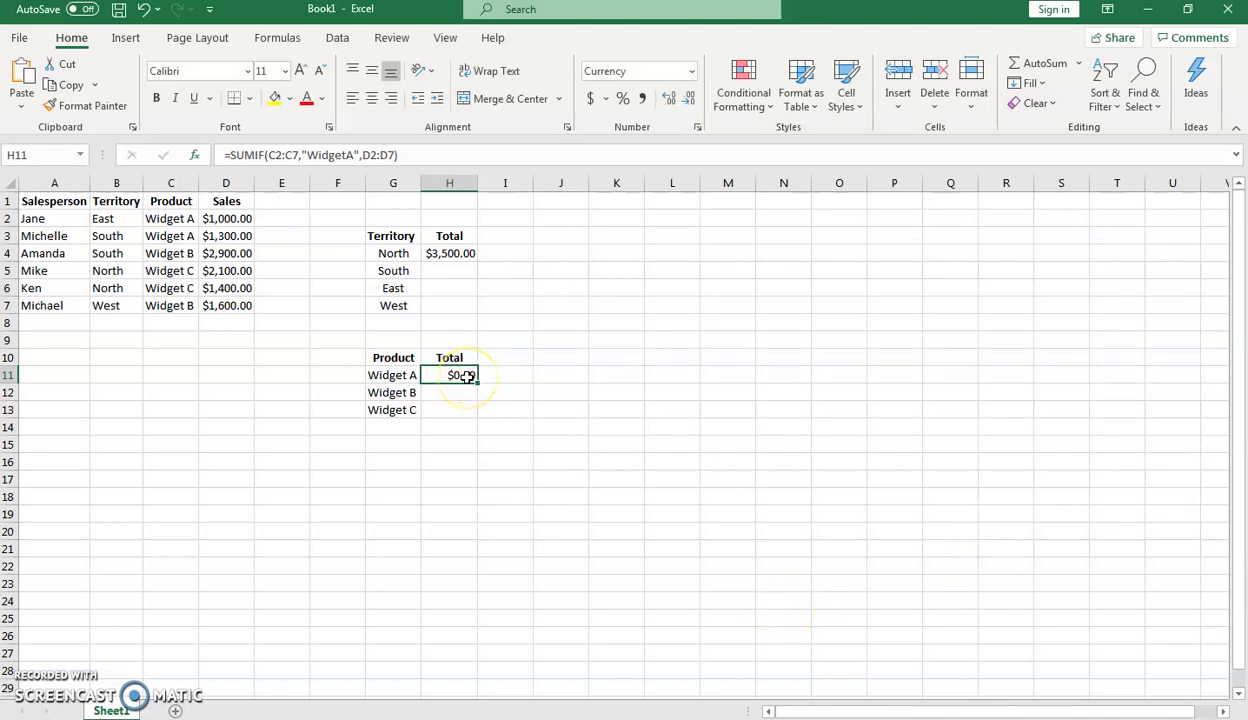
left_click(464, 376)
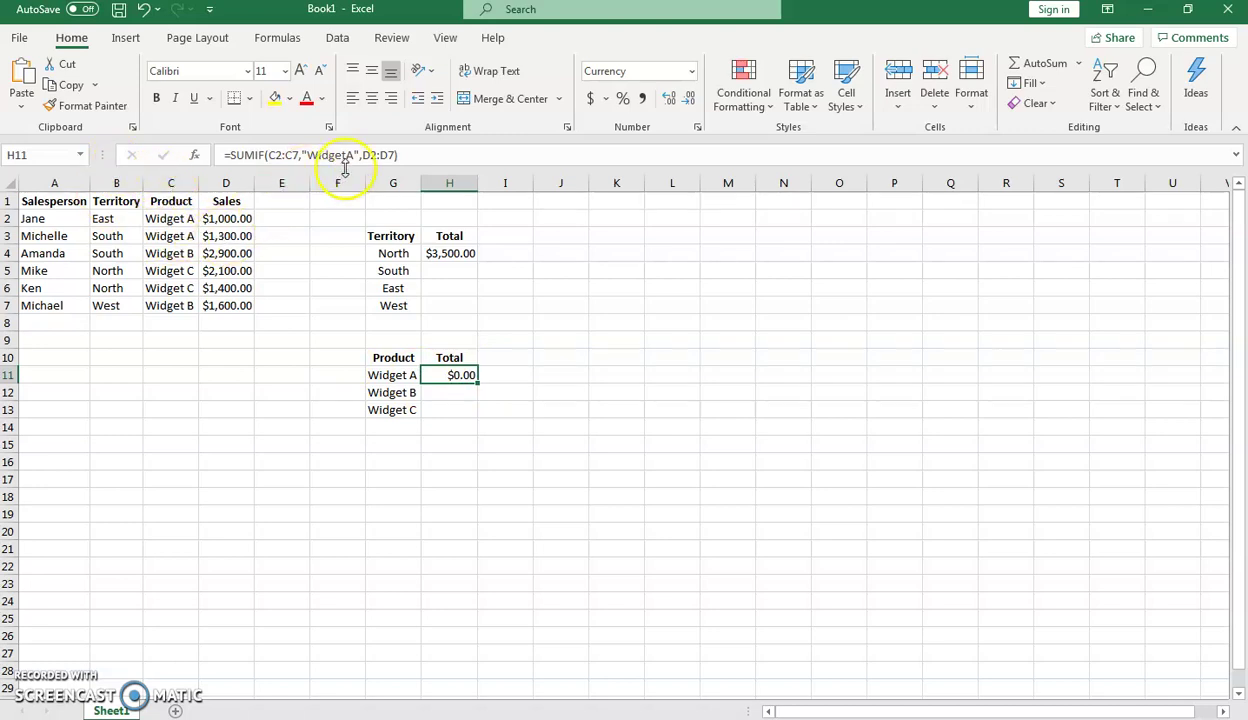
left_click(307, 155)
left_click_drag(307, 155, 354, 155)
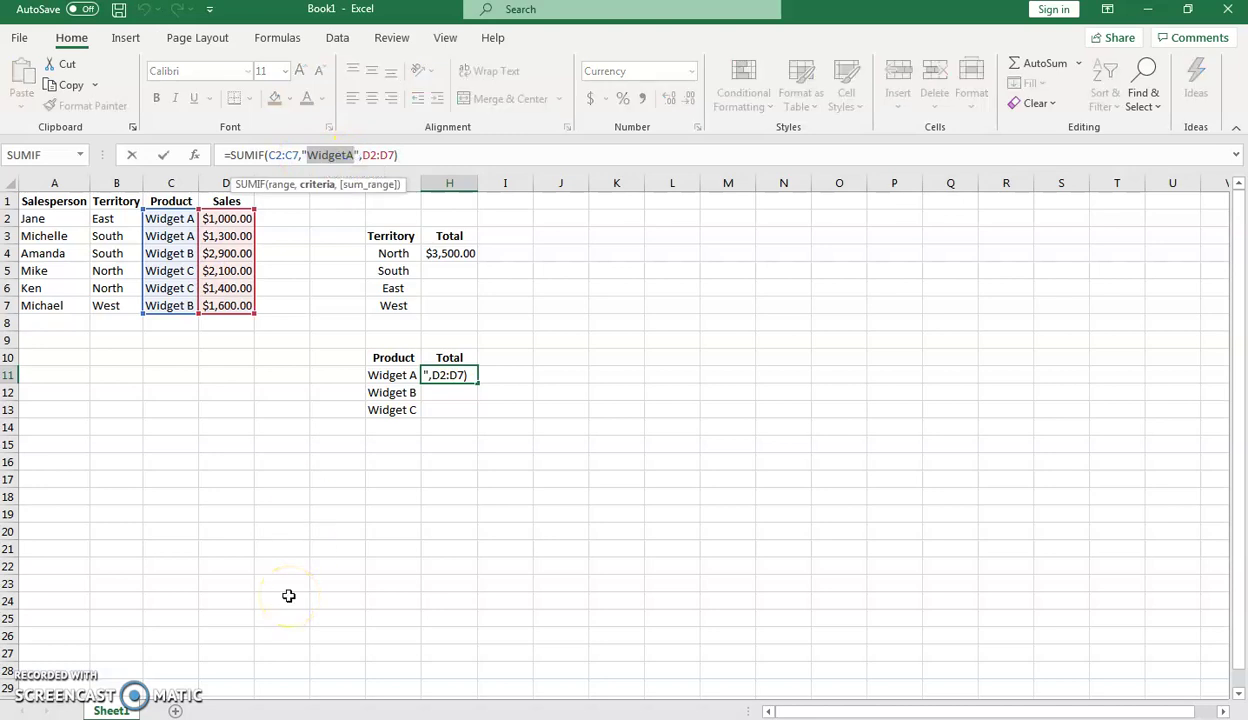
Step: Restore the H11 criterion to "Widget A" so it shows $2,300.00 again
left_click(194, 156)
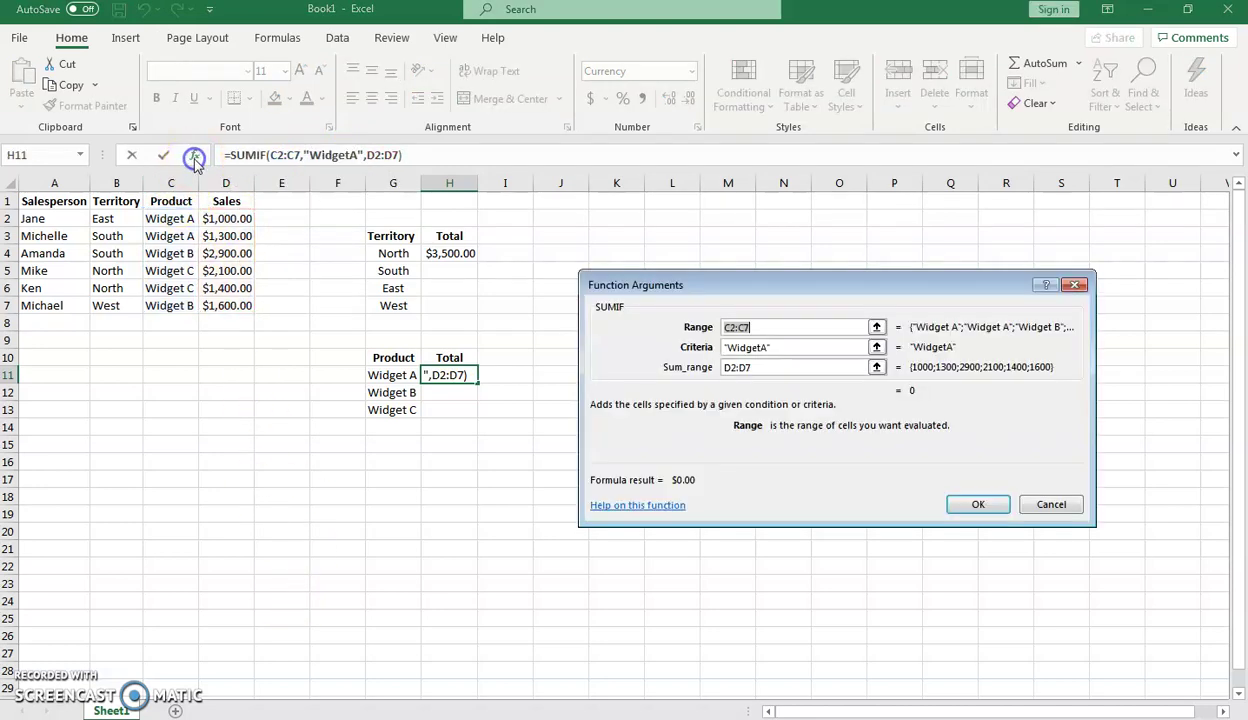
left_click(763, 347)
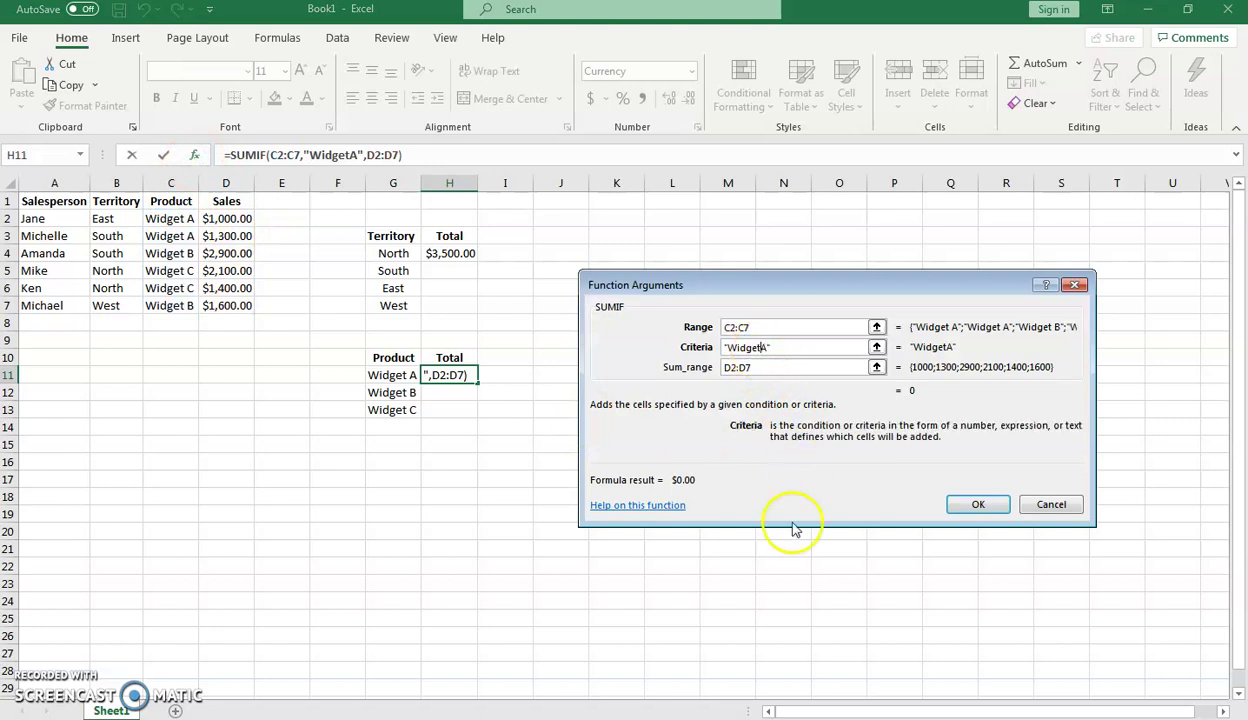
left_click(978, 504)
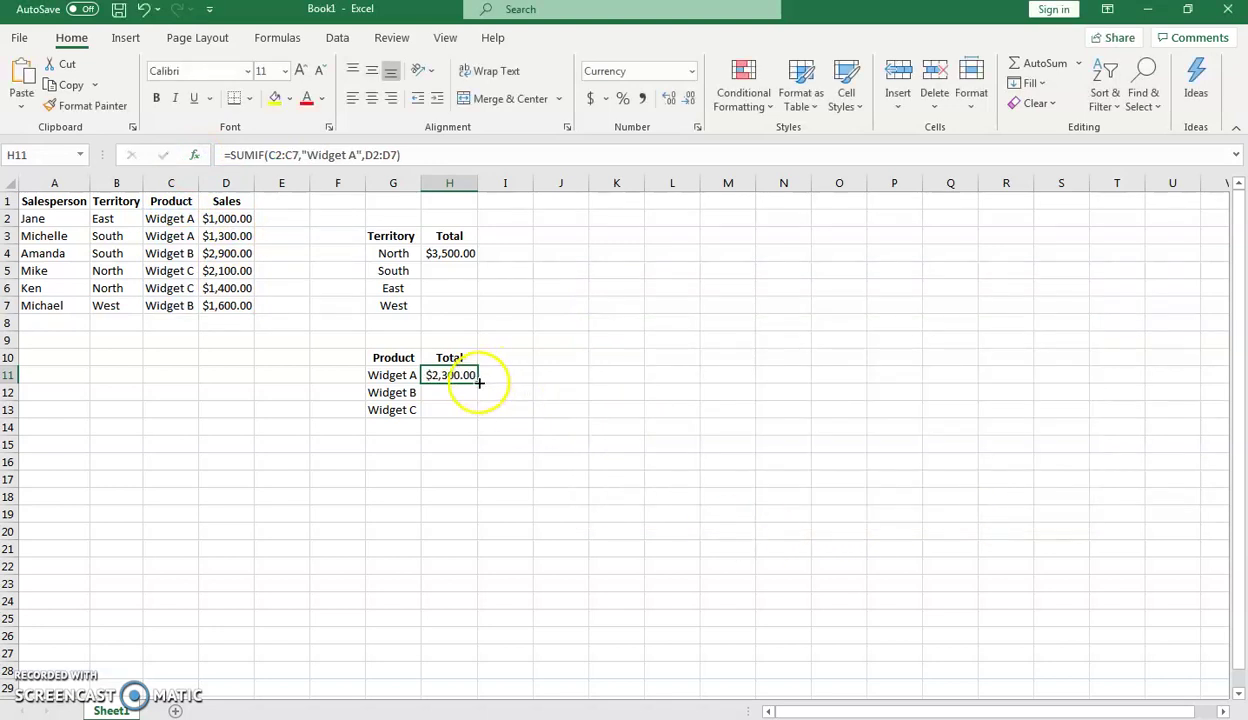
Step: Fill the Widget A formula down into H12, then clear H12 again
left_click_drag(479, 383, 481, 399)
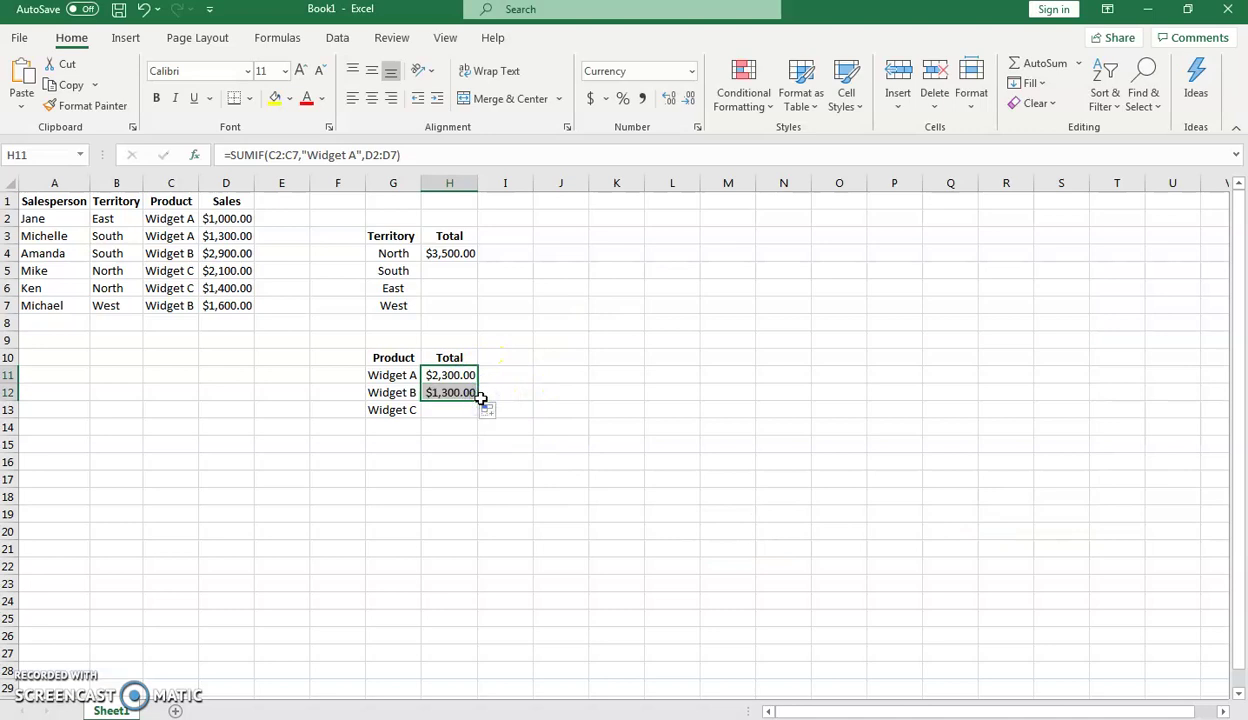
left_click(462, 393)
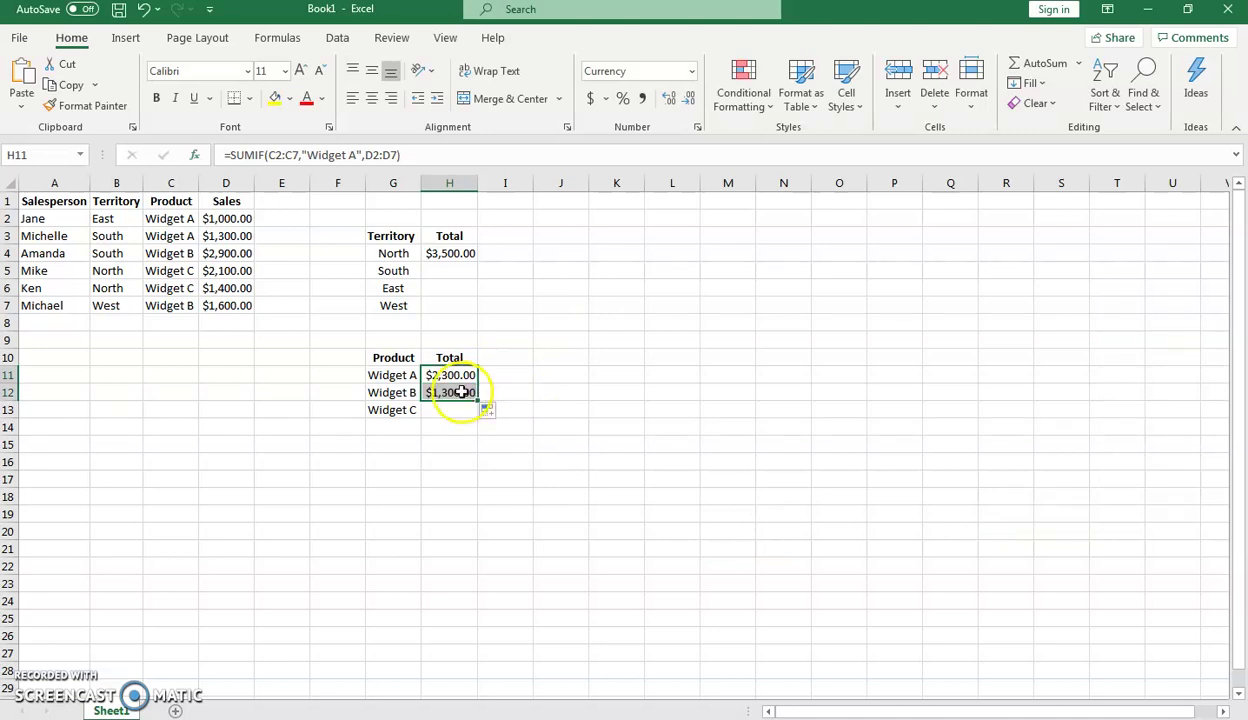
key("Delete")
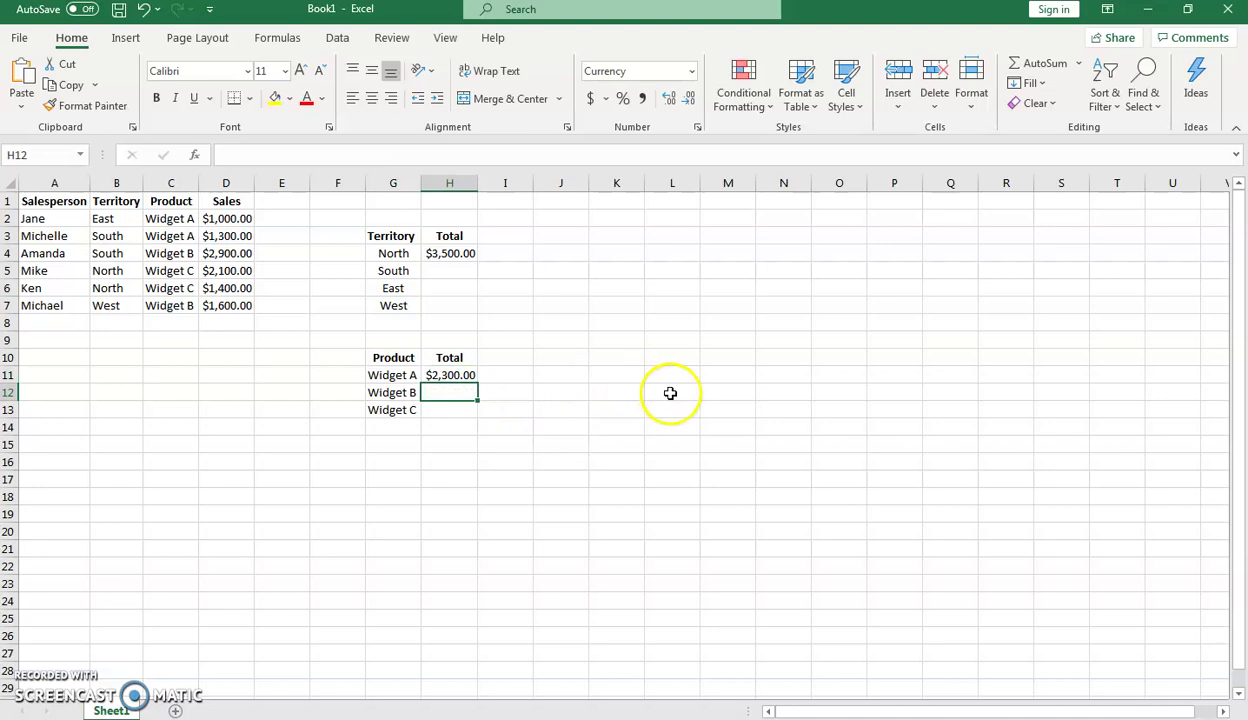
left_click(452, 269)
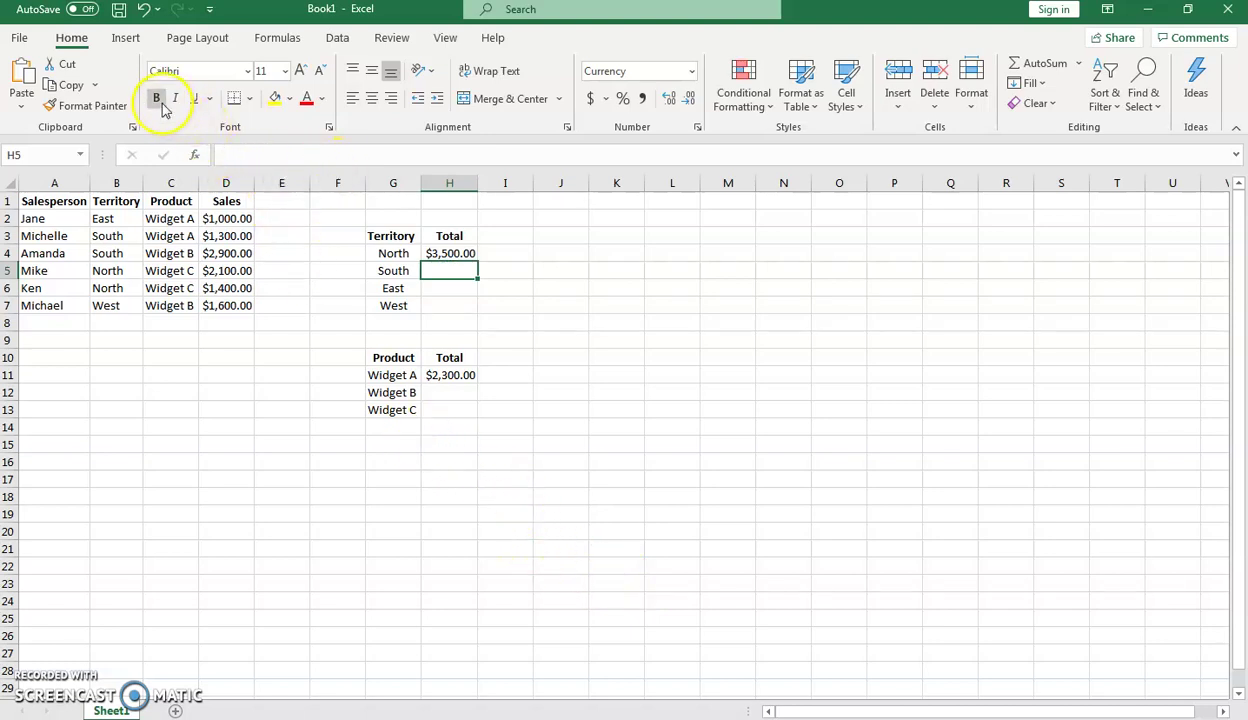
Step: Enter =SUMIF(B2:B7,"South",D2:D7) in H5, giving $4,200.00
left_click(195, 155)
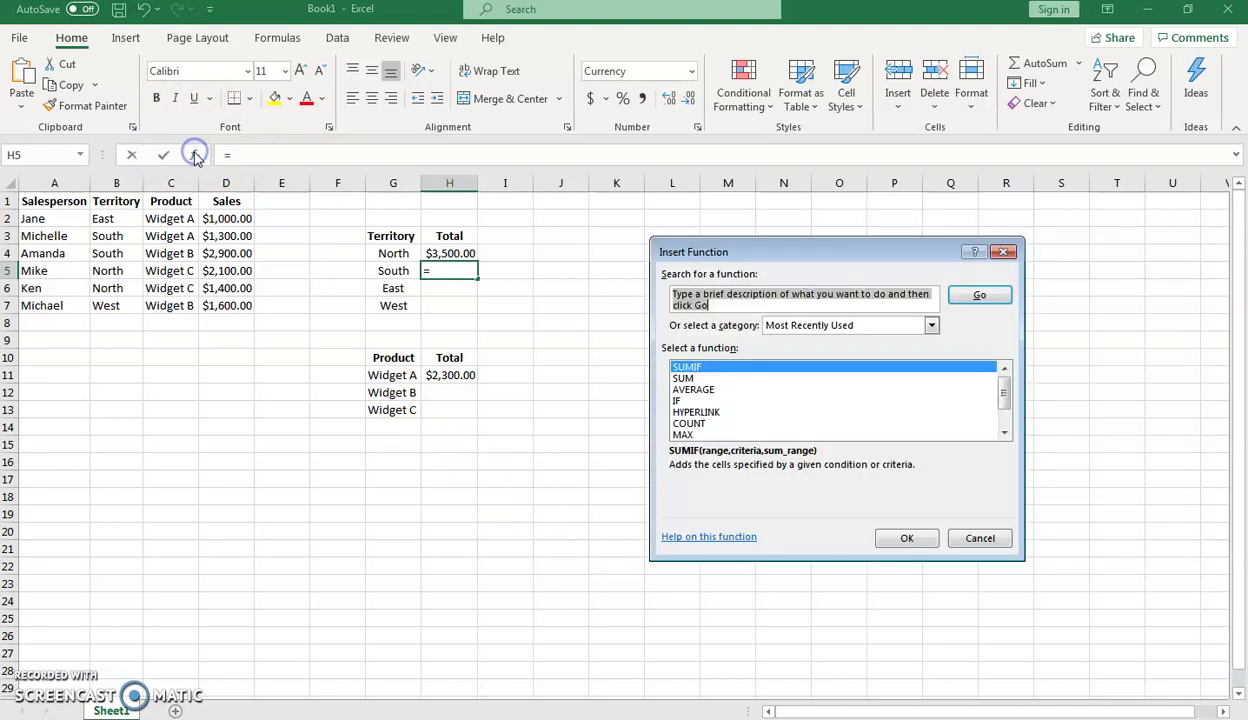
left_click(905, 540)
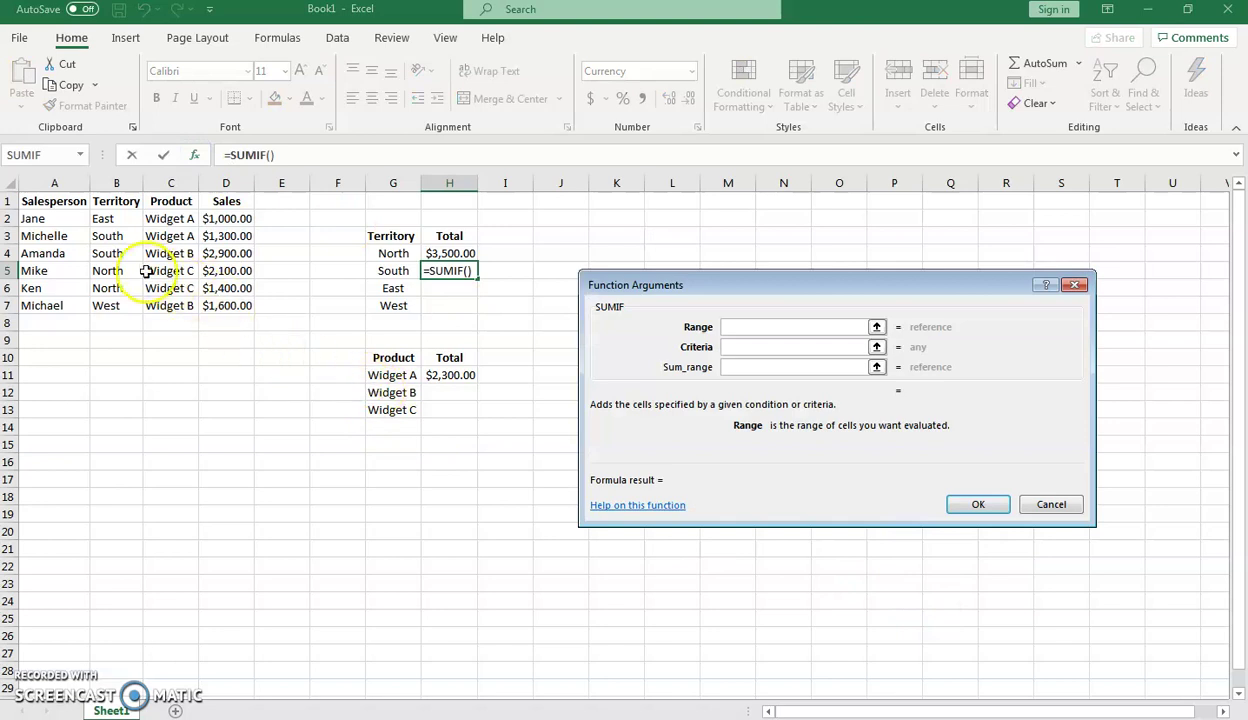
left_click(105, 219)
left_click_drag(108, 228, 110, 305)
left_click(731, 352)
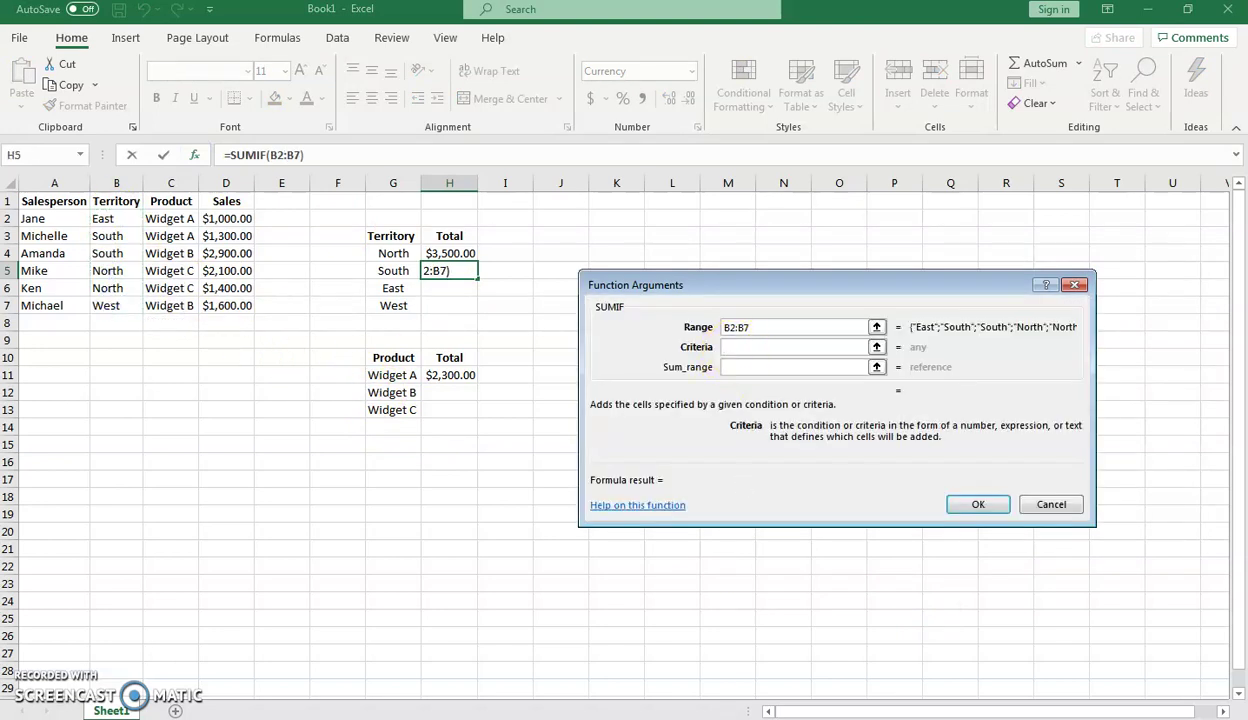
type("South")
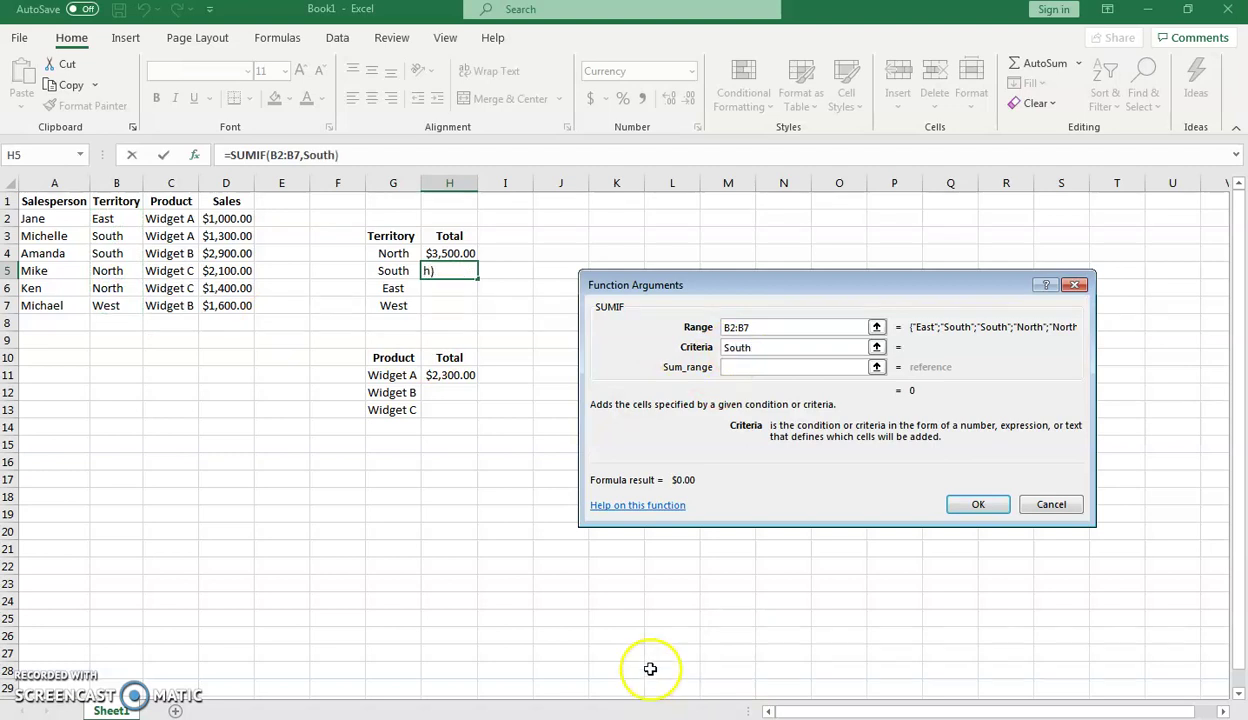
left_click(751, 367)
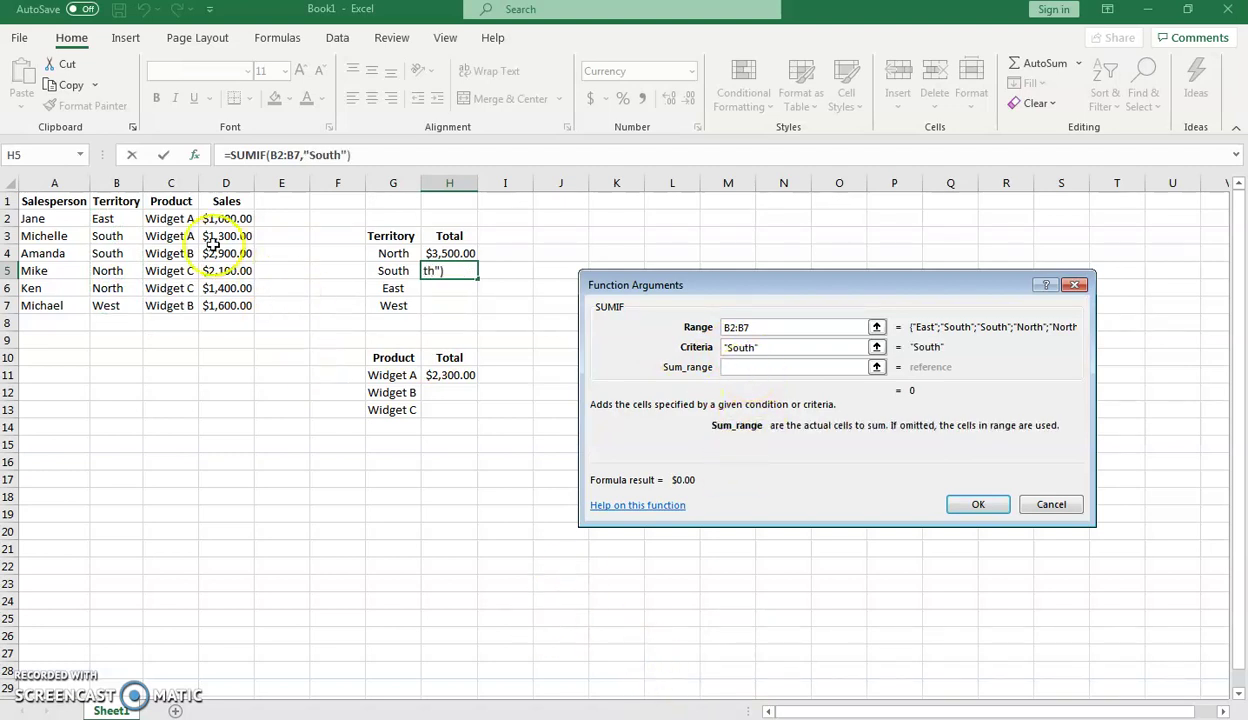
left_click_drag(226, 219, 223, 305)
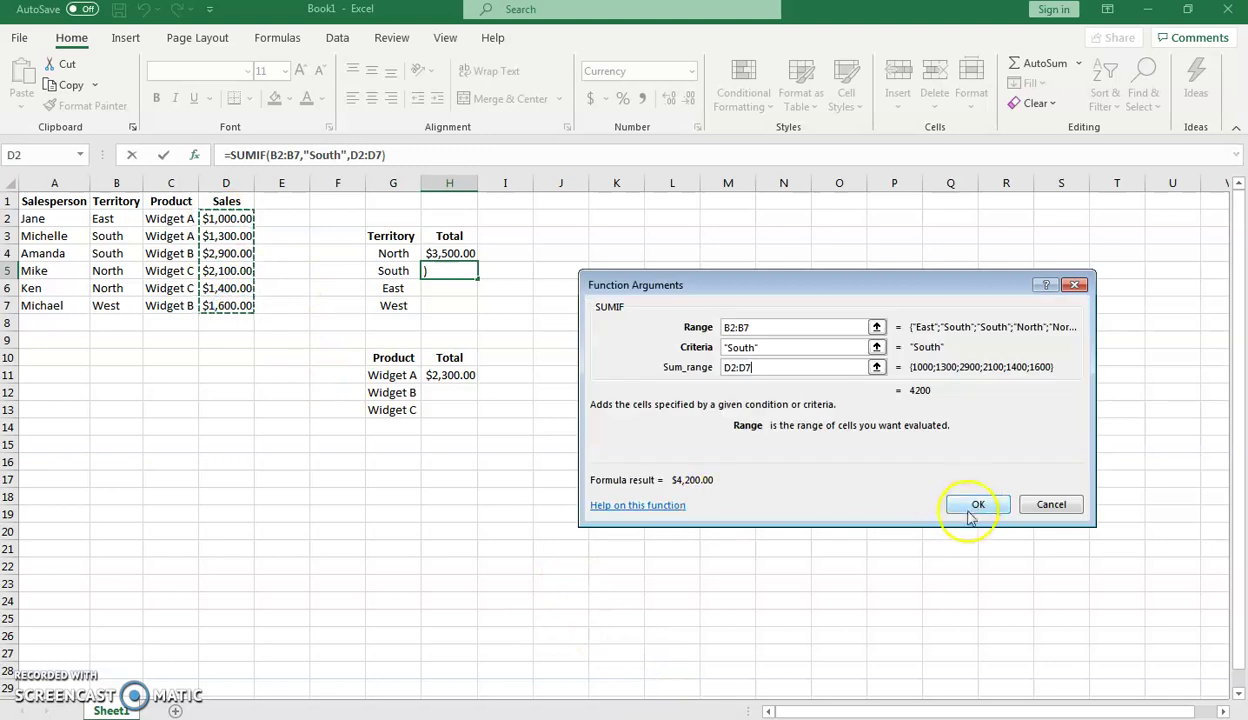
left_click(963, 505)
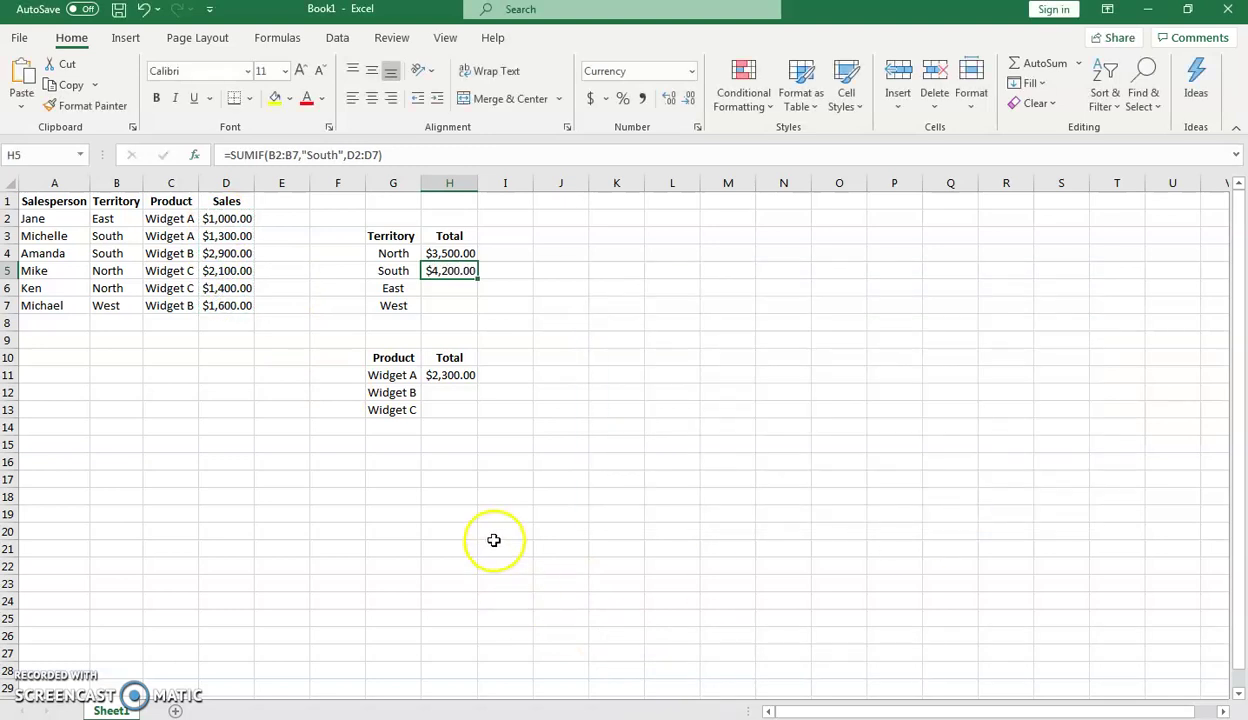
Step: Enter =SUMIF(C2:C7,"Widget B",D2:D7) in H12, giving $4,500.00
left_click(451, 392)
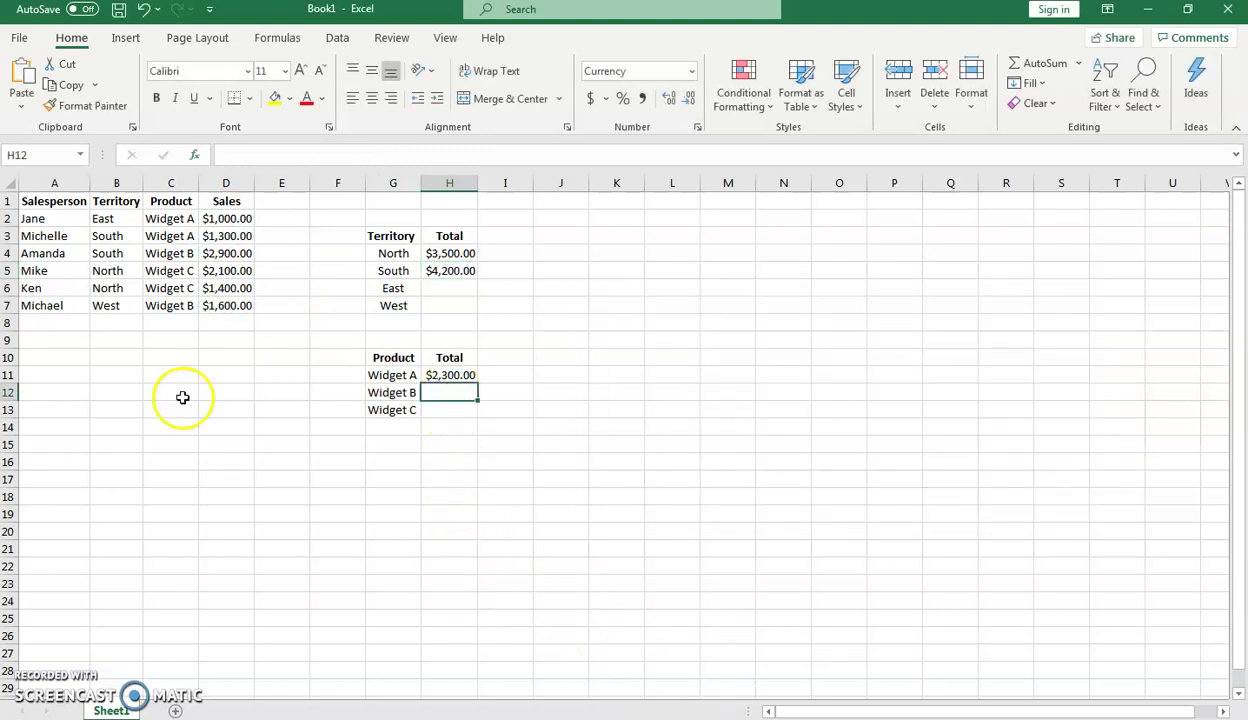
left_click(197, 156)
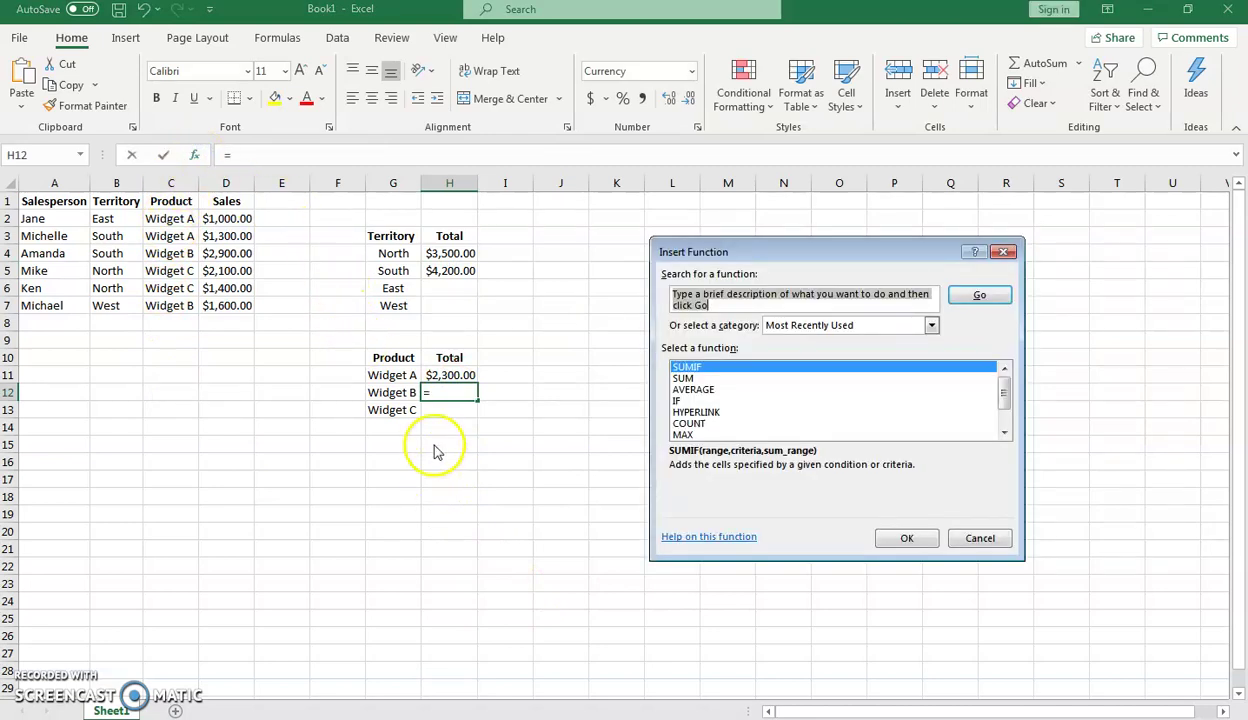
left_click(908, 537)
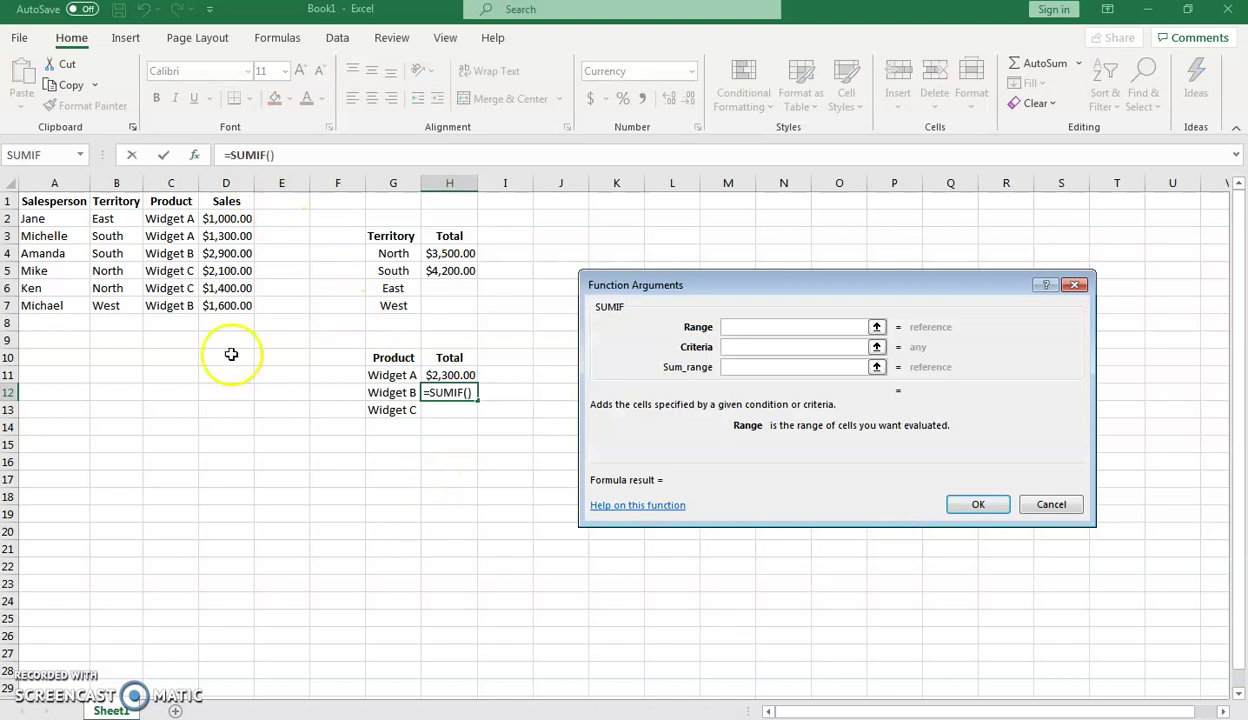
left_click_drag(160, 213, 162, 305)
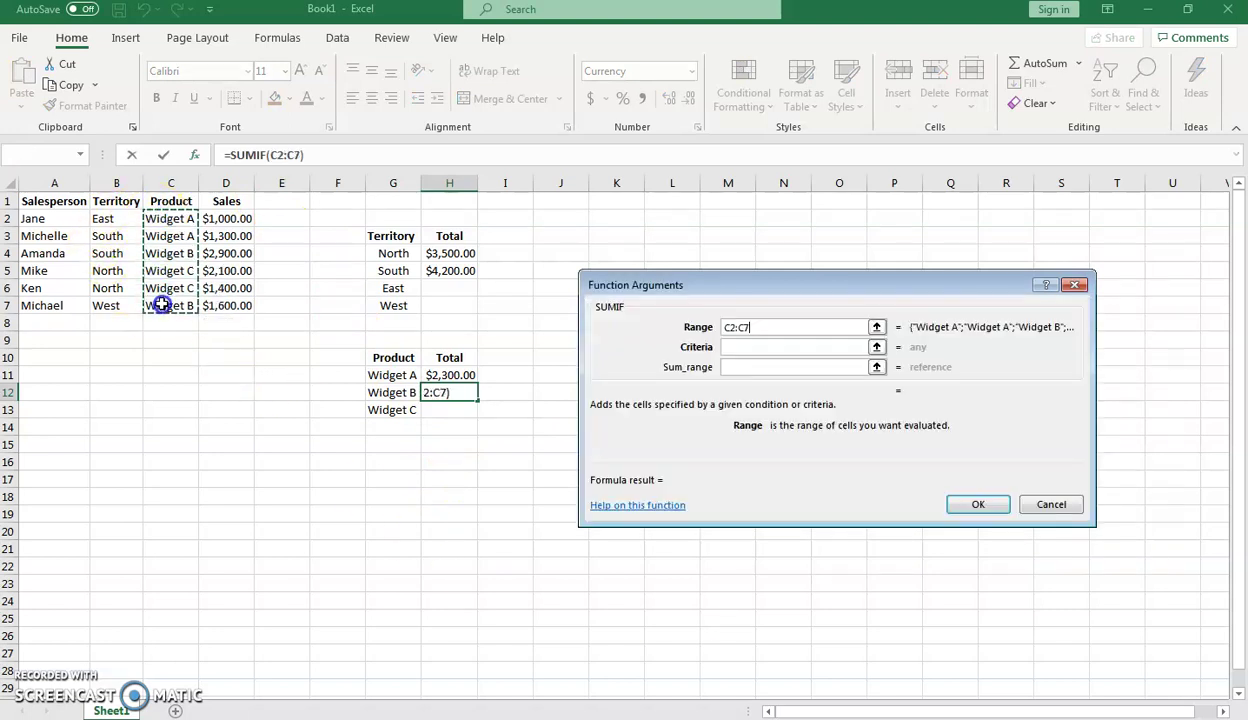
left_click(742, 346)
type("Widge")
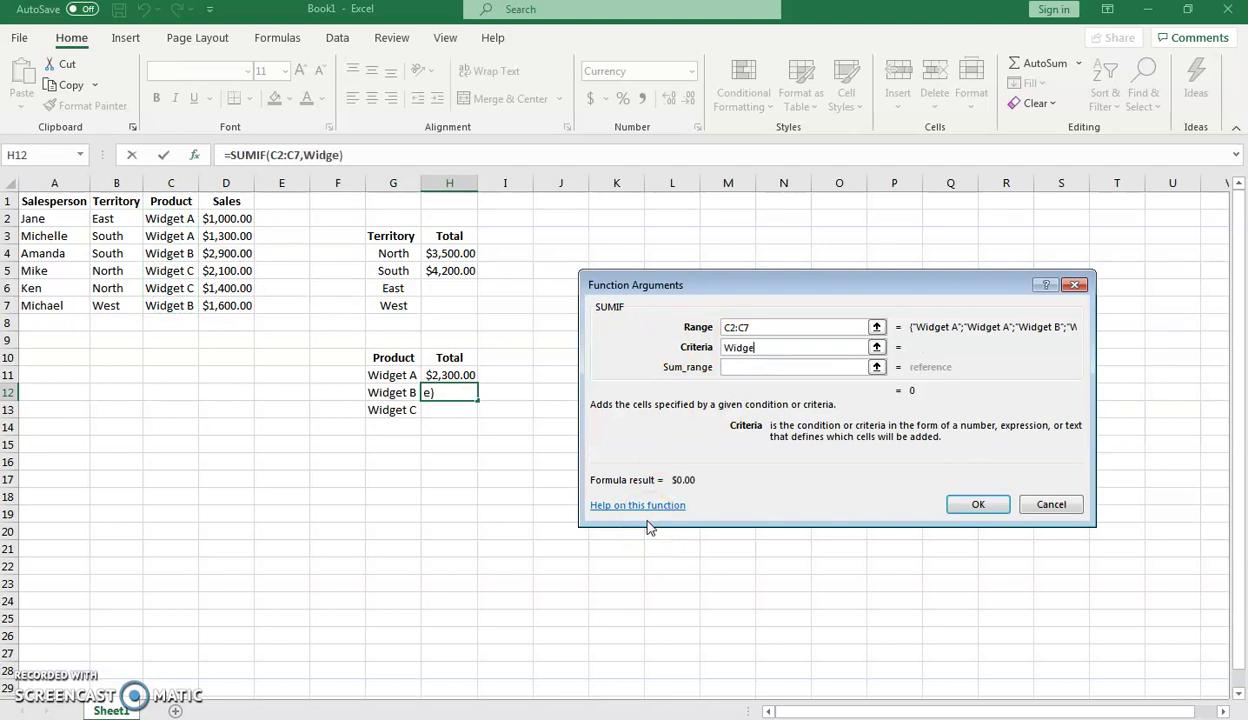
type("t B")
key("Tab")
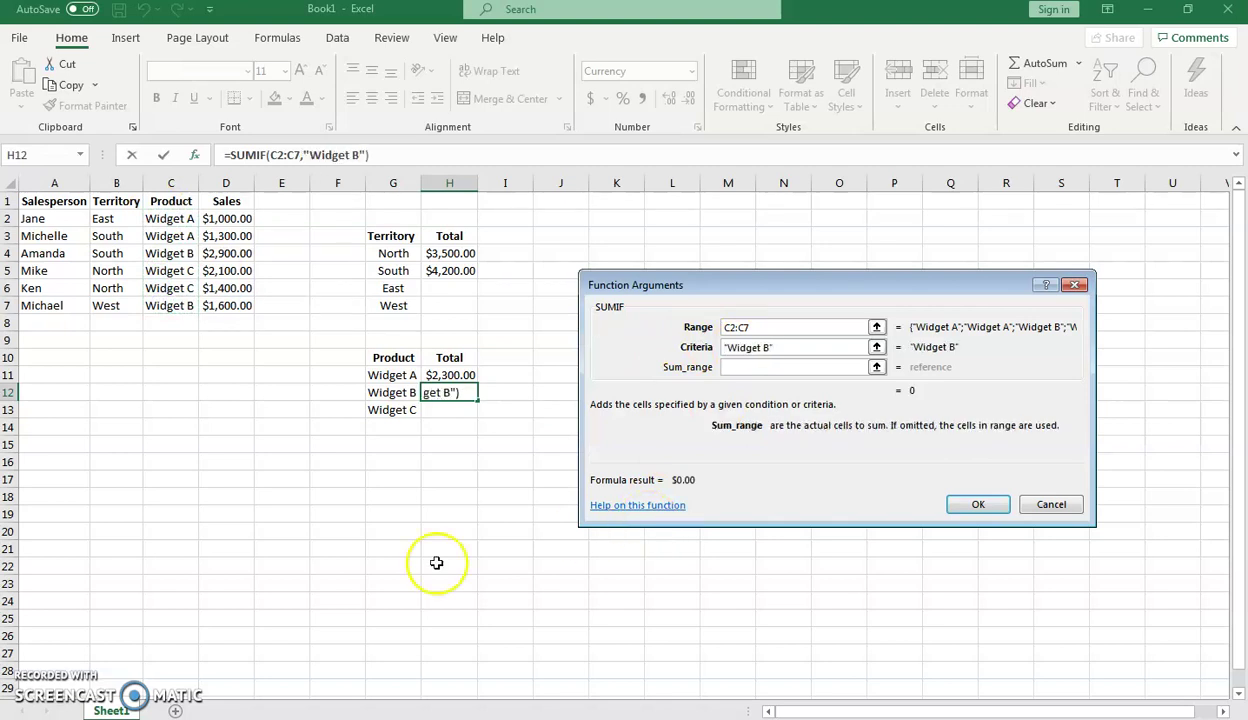
left_click_drag(226, 218, 229, 300)
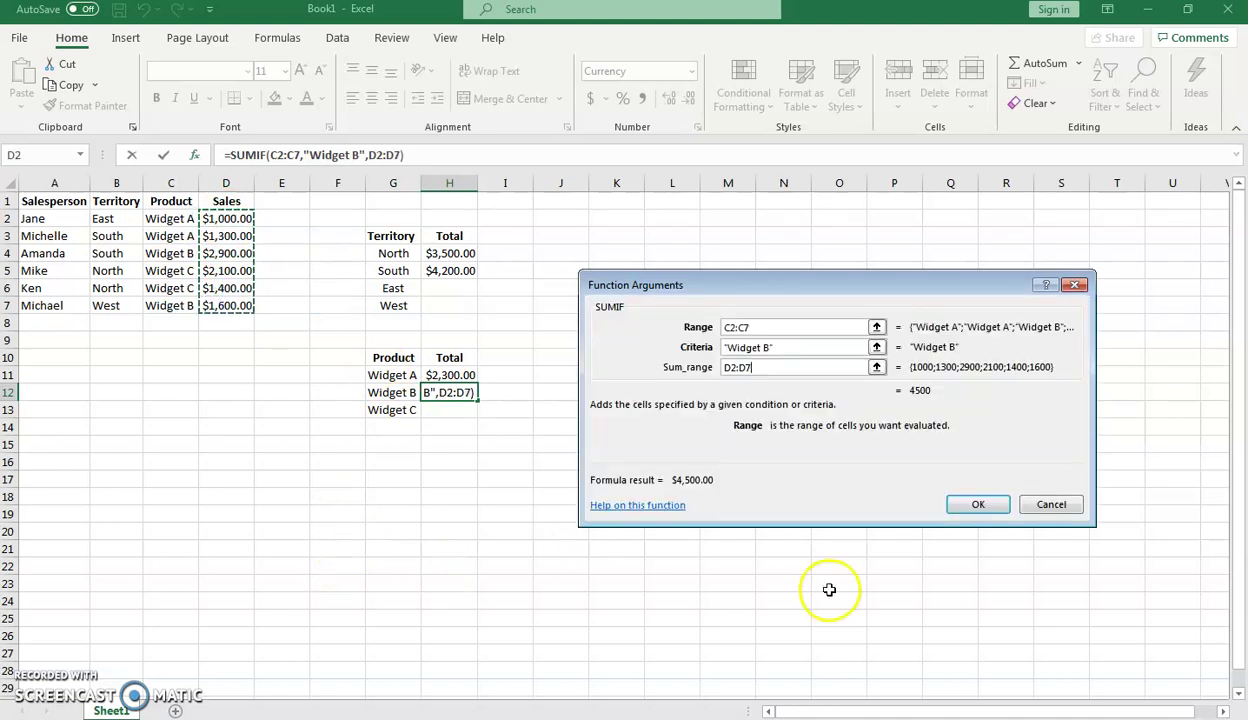
left_click(966, 506)
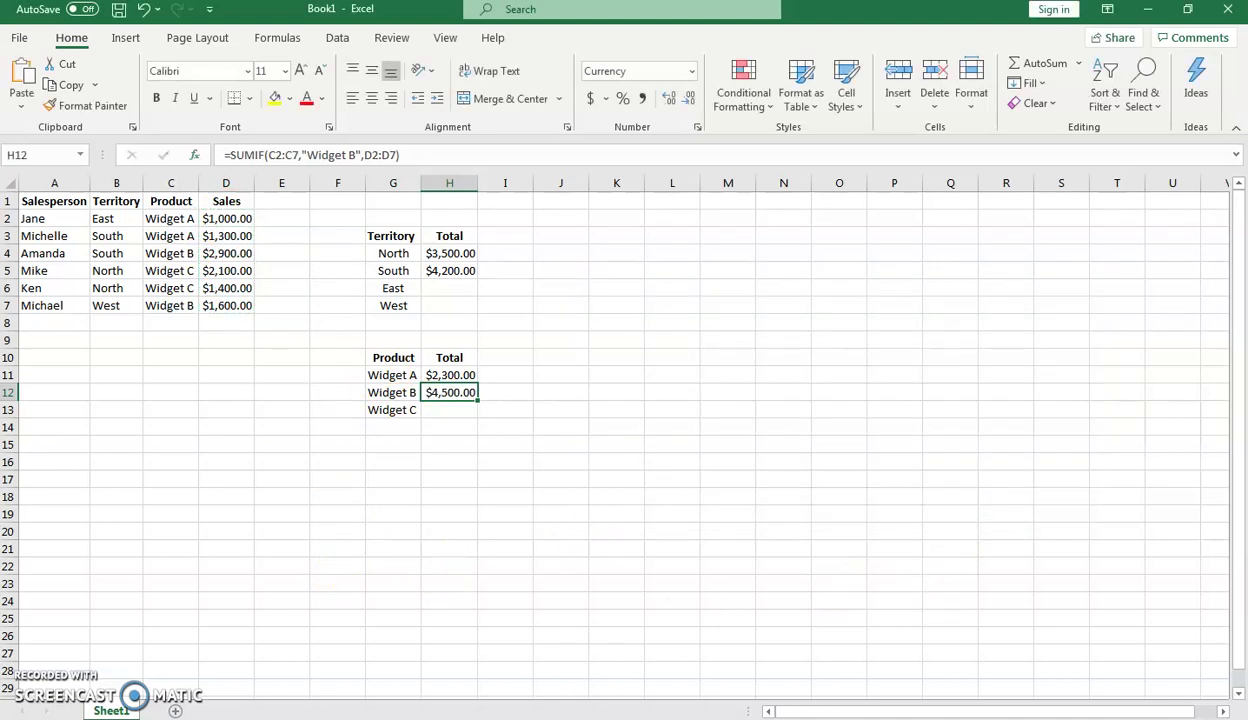